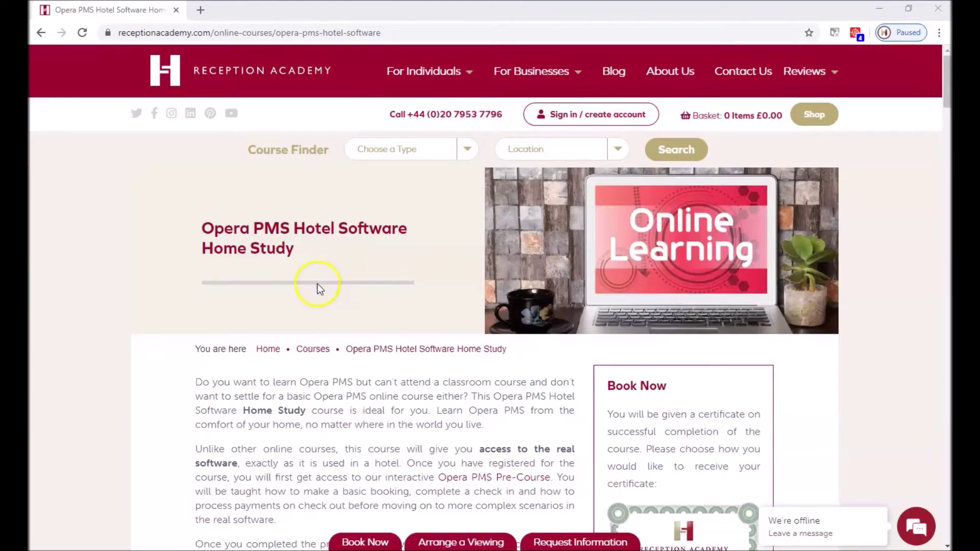
Step: Scroll the course page down to the covered topics list and the £99.00 Book Now price
{"action": "scroll", "coordinate": [375, 295], "scroll_direction": "down", "scroll_amount": 4}
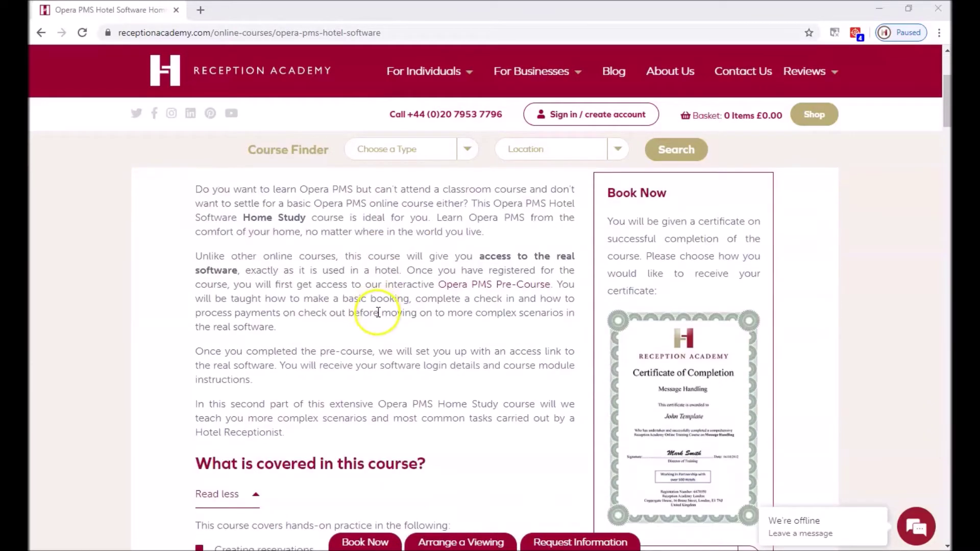
{"action": "scroll", "coordinate": [378, 312], "scroll_direction": "down", "scroll_amount": 1}
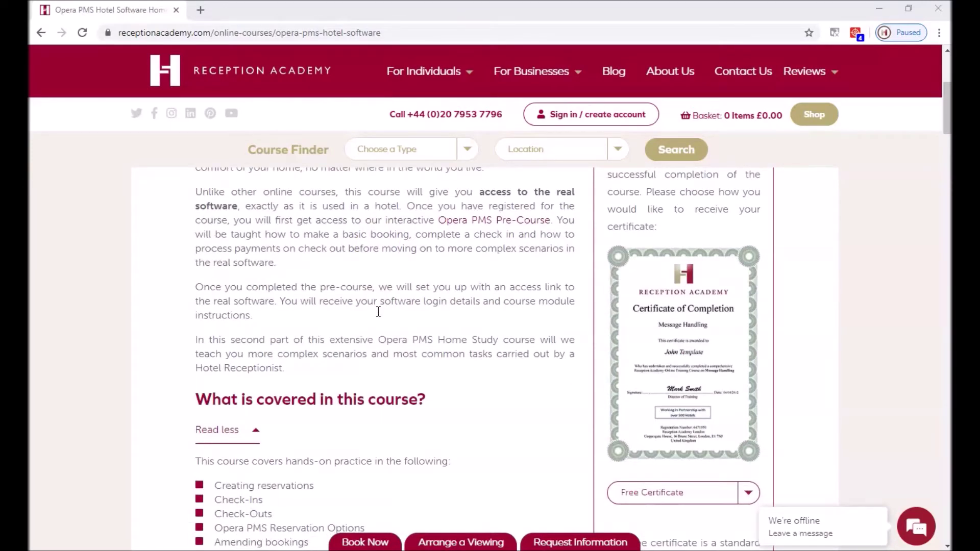
{"action": "scroll", "coordinate": [378, 312], "scroll_direction": "down", "scroll_amount": 4}
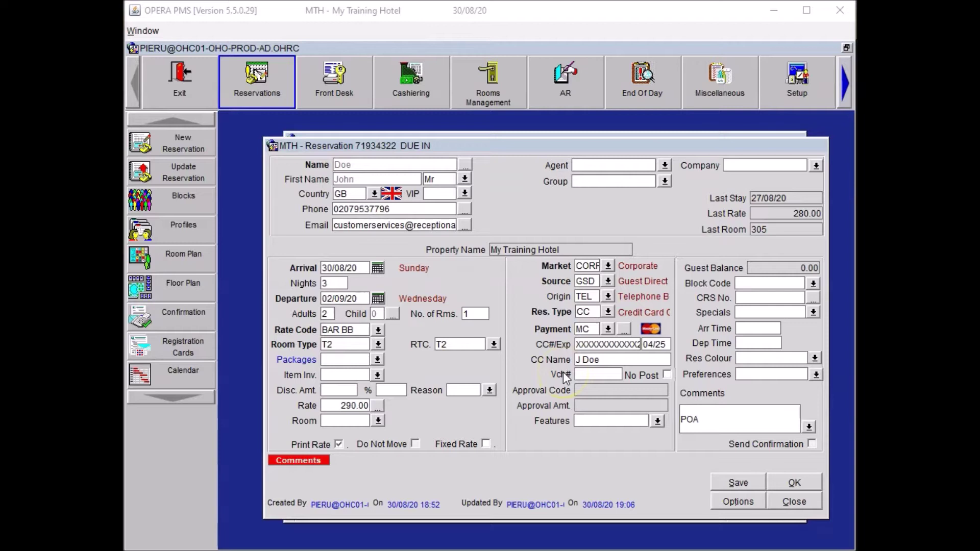
Step: Add one LUGRA Luggage Rack to the reservation's item inventory for 30/08/20–02/09/20
{"action": "left_click", "coordinate": [376, 374]}
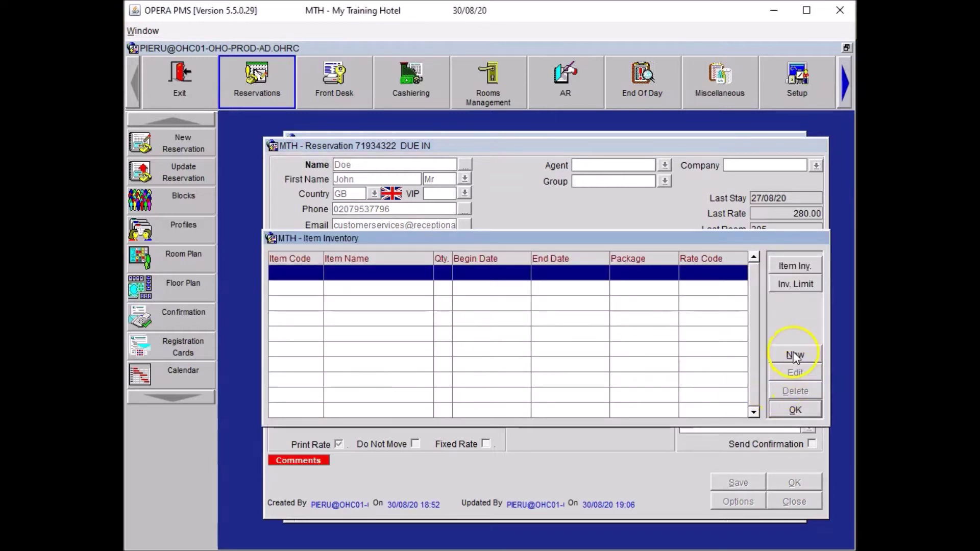
{"action": "left_click", "coordinate": [795, 356]}
{"action": "left_click", "coordinate": [525, 289]}
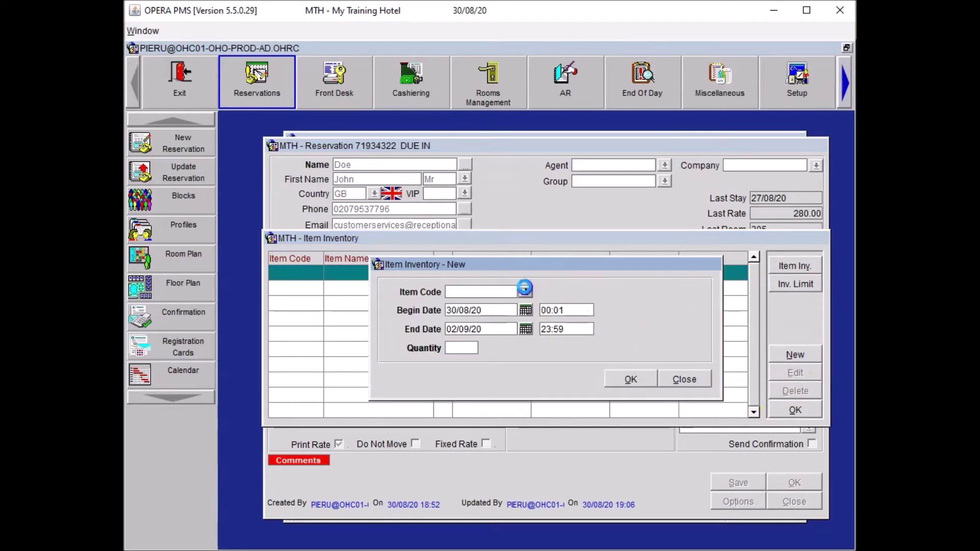
{"action": "left_click", "coordinate": [418, 329]}
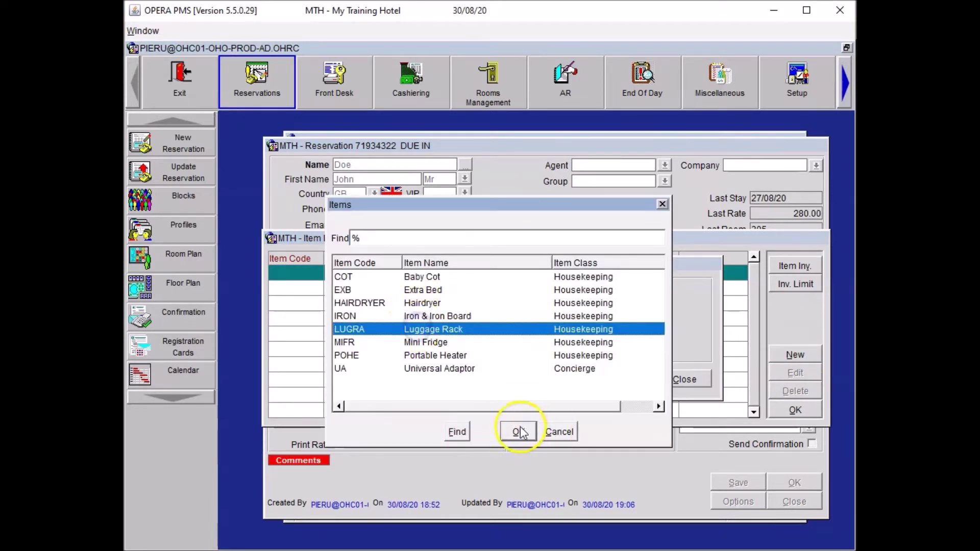
{"action": "left_click", "coordinate": [519, 432]}
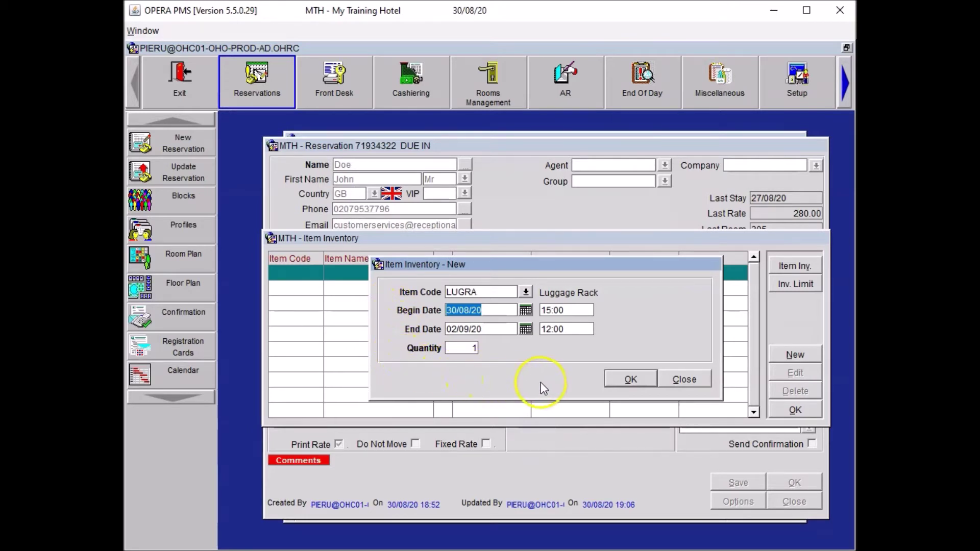
{"action": "left_click", "coordinate": [624, 378]}
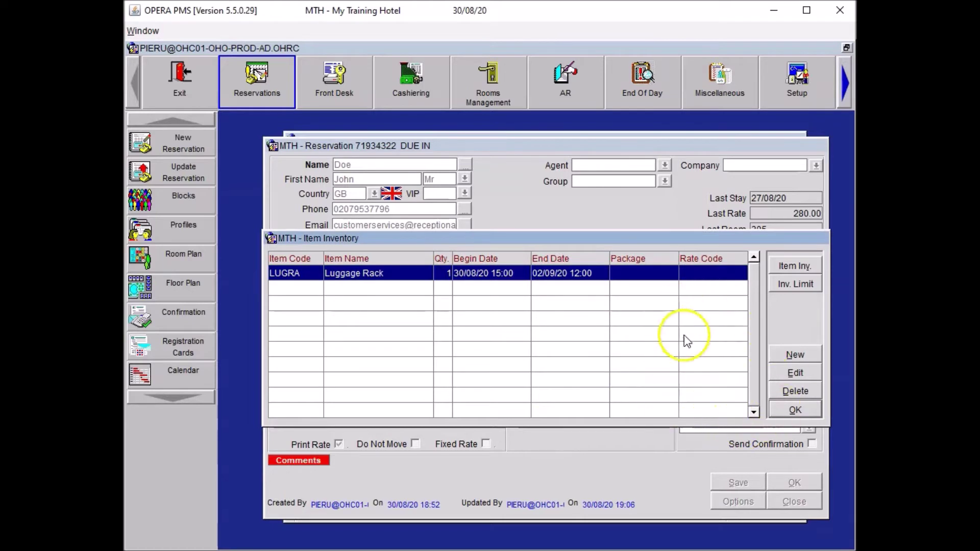
{"action": "left_click", "coordinate": [795, 410]}
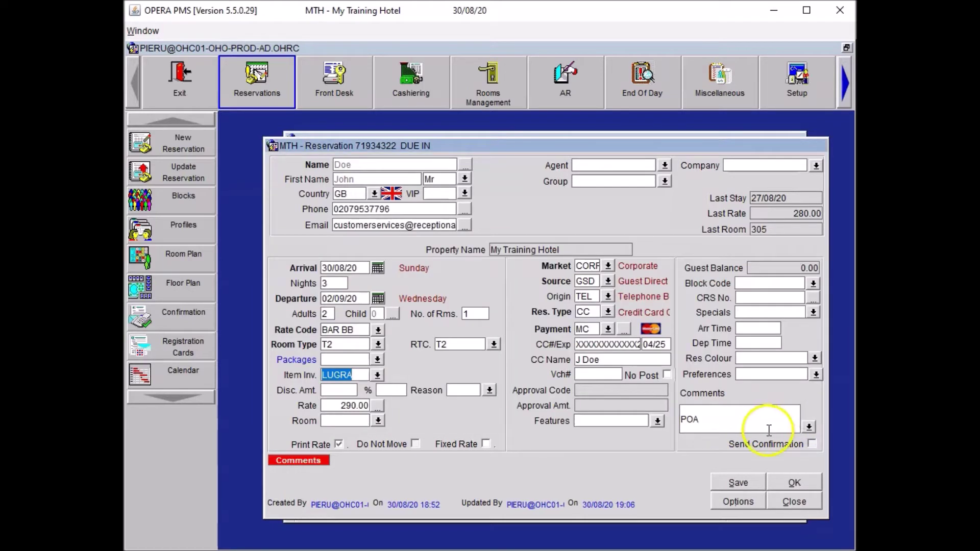
Step: Save the reservation with the HSK trace 'Please place luggage rack in room.' for 30/08/20
{"action": "left_click", "coordinate": [731, 478]}
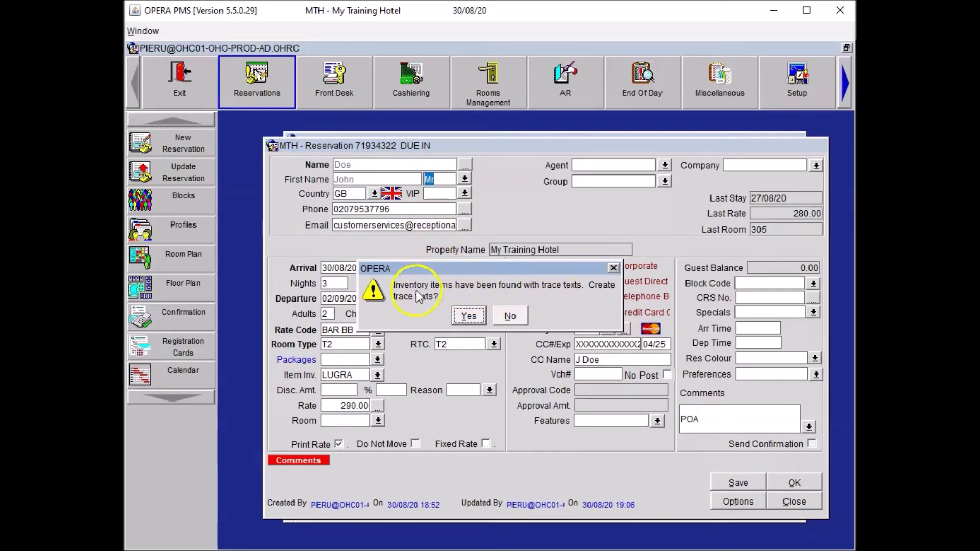
{"action": "left_click", "coordinate": [465, 316]}
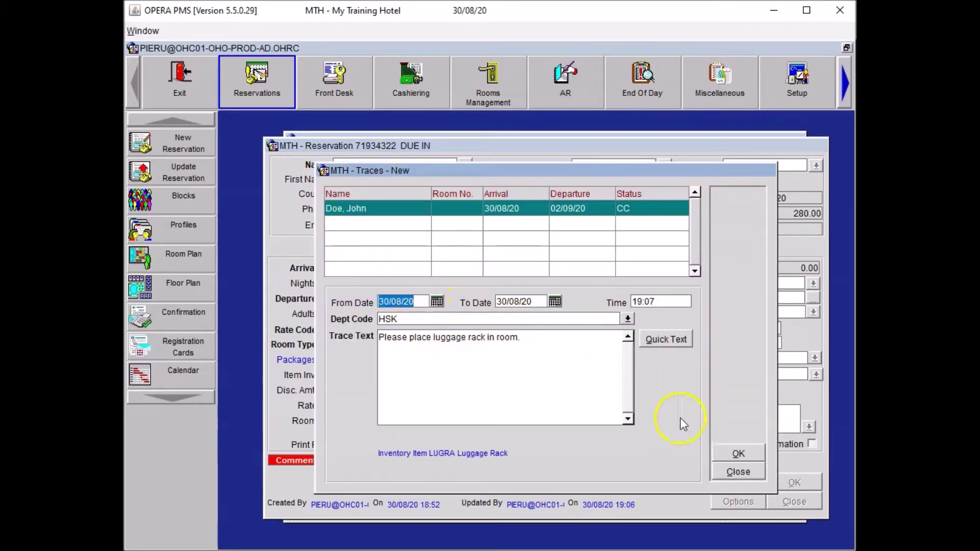
{"action": "left_click", "coordinate": [738, 454]}
{"action": "left_click", "coordinate": [733, 482]}
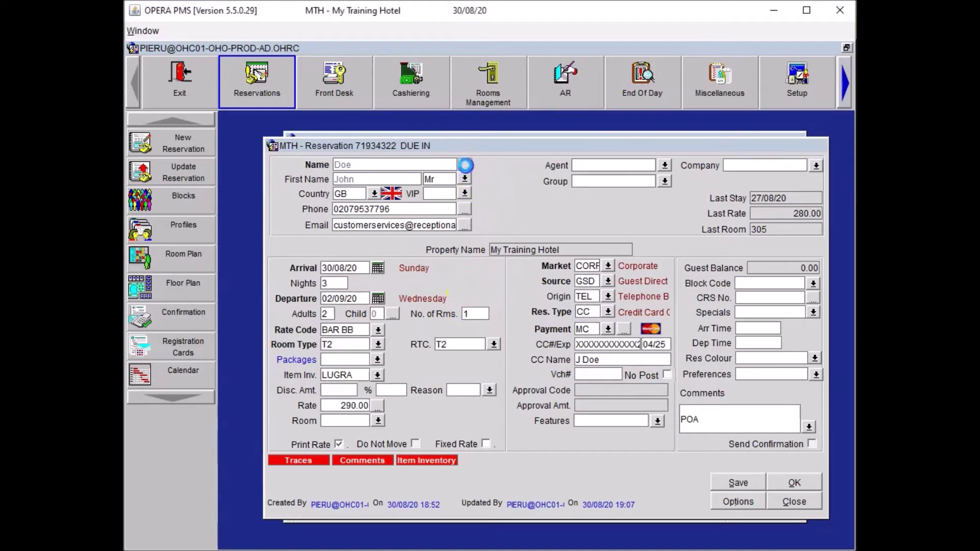
{"action": "left_click", "coordinate": [465, 164]}
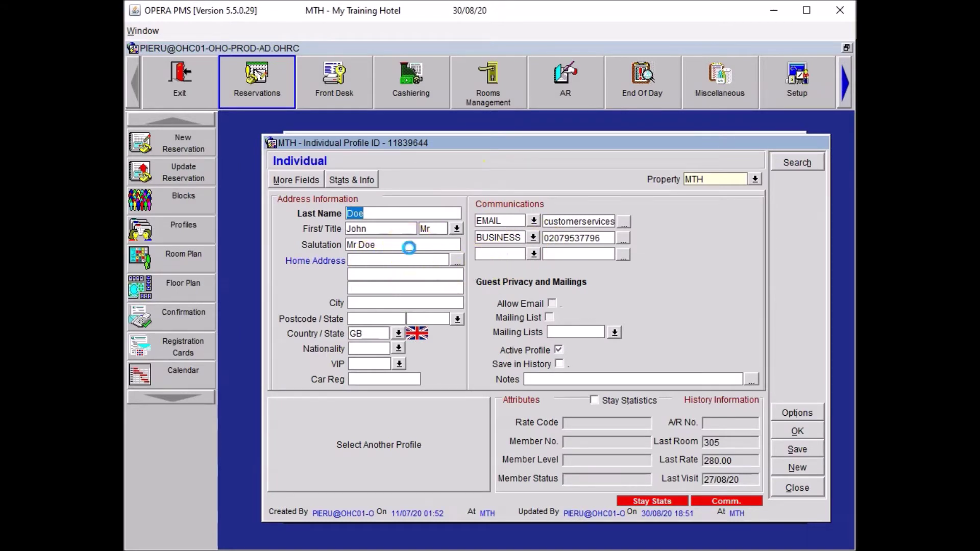
Step: Fill in the guest's home address, city and postcode, then save the reservation
{"action": "left_click", "coordinate": [390, 261]}
{"action": "key", "text": "Tab"}
{"action": "key", "text": "Tab"}
{"action": "key", "text": "Tab"}
{"action": "key", "text": "Tab"}
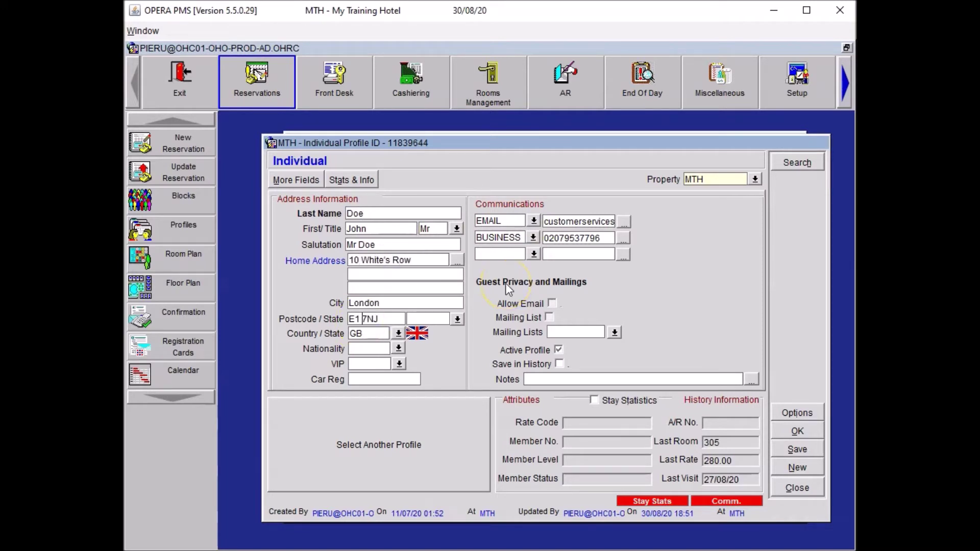
{"action": "left_click", "coordinate": [796, 431]}
{"action": "left_click", "coordinate": [731, 480]}
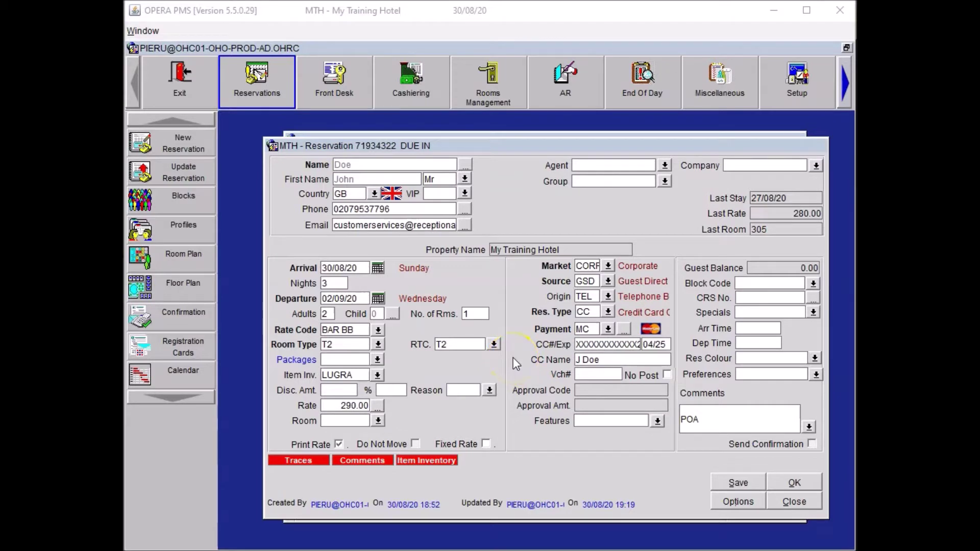
Step: Search Accompanying Guests for the companion's surname and first name, then start a new profile
{"action": "left_click", "coordinate": [727, 508]}
{"action": "left_click", "coordinate": [428, 214]}
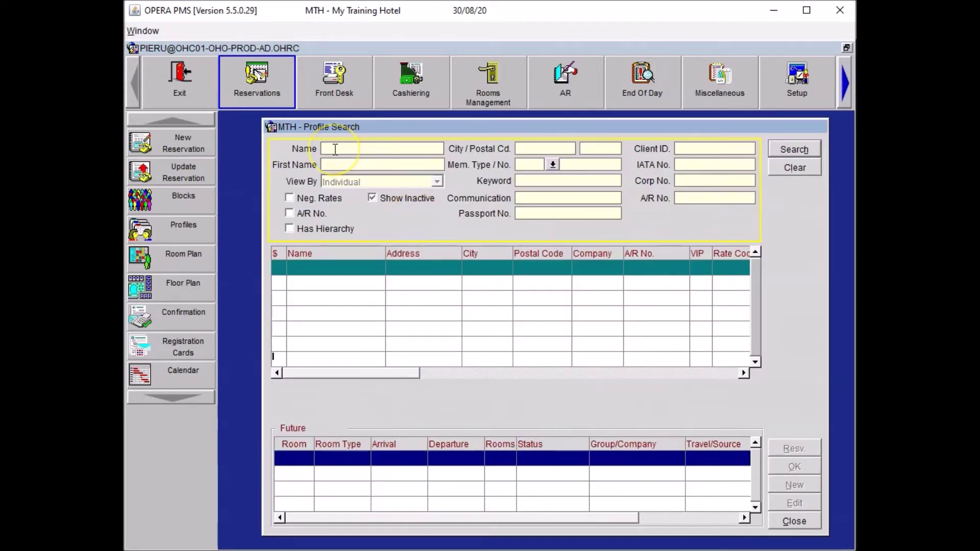
{"action": "key", "text": "Tab"}
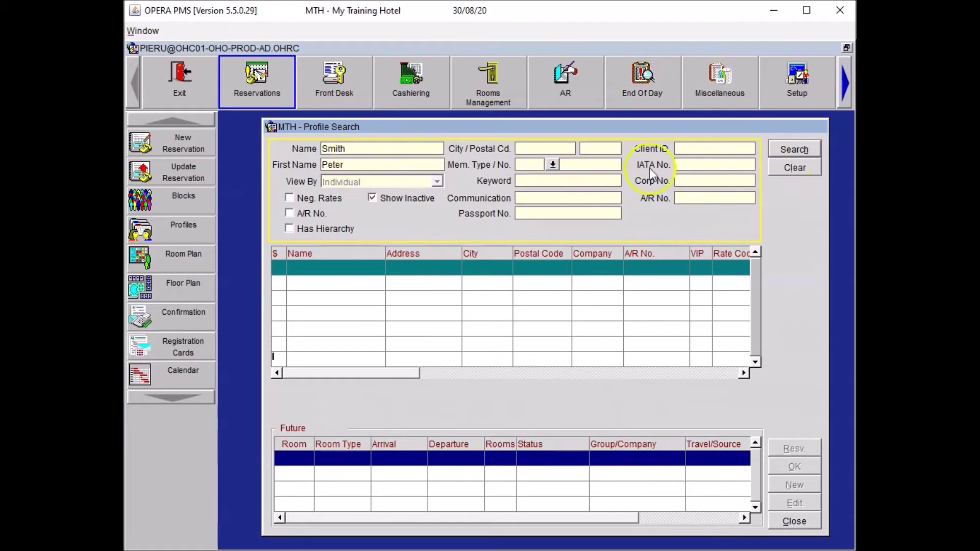
{"action": "left_click", "coordinate": [792, 151]}
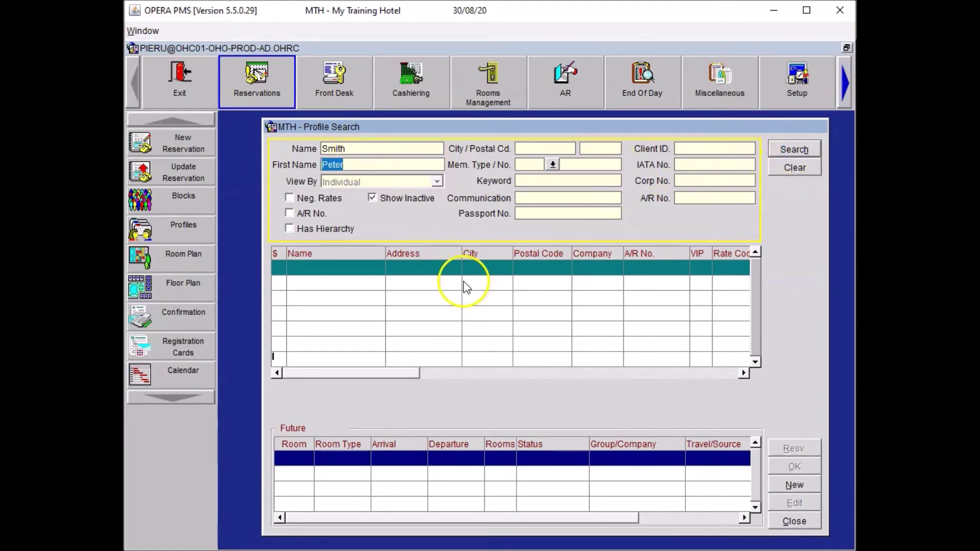
{"action": "left_click", "coordinate": [799, 480]}
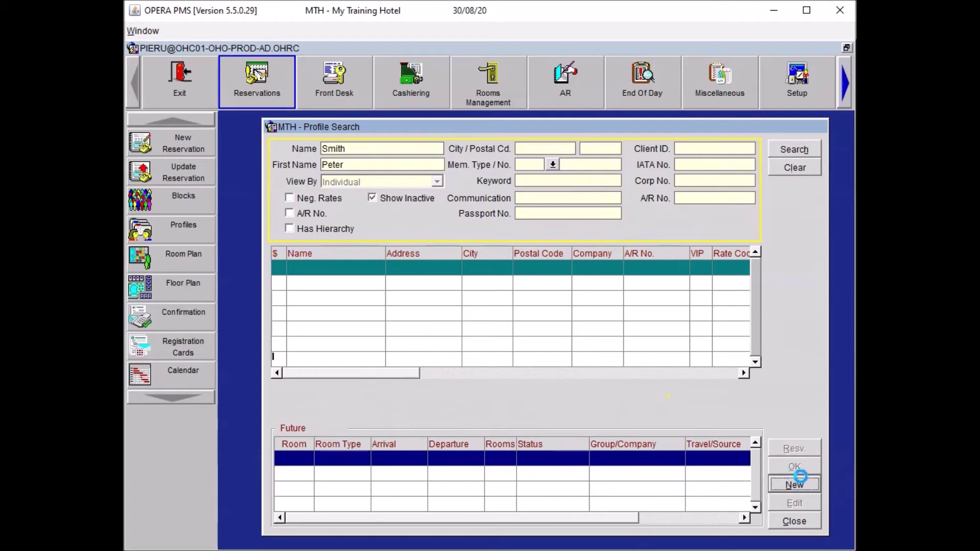
Step: Give the new profile the title Mr and contact types MOBILE and EMAIL
{"action": "left_click", "coordinate": [424, 230]}
{"action": "type", "text": "Mr"}
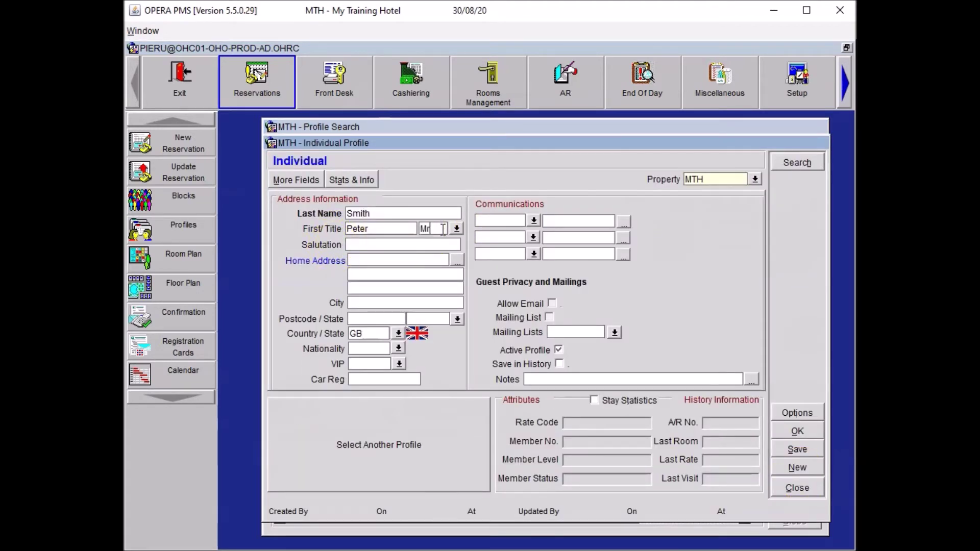
{"action": "key", "text": "Tab"}
{"action": "left_click", "coordinate": [505, 222]}
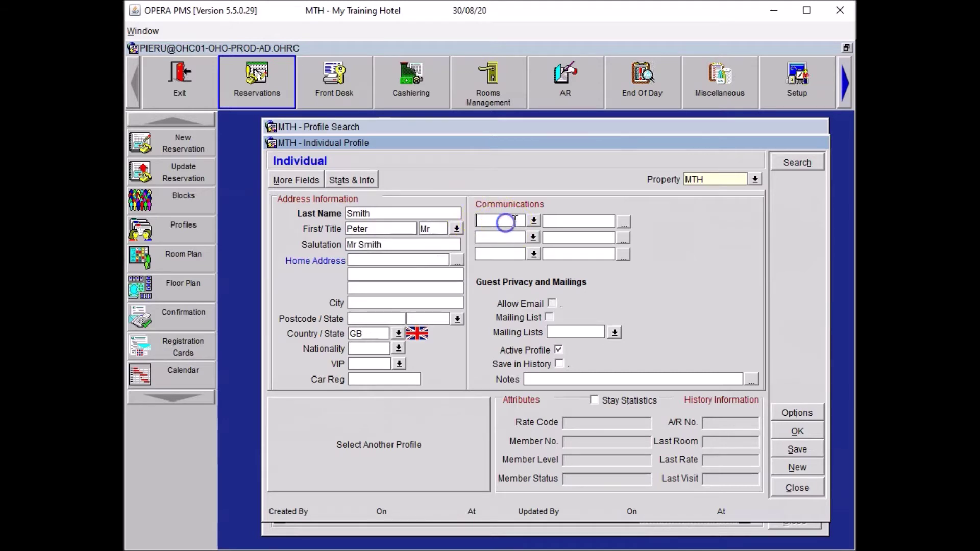
{"action": "type", "text": "Mod"}
{"action": "key", "text": "BackSpace"}
{"action": "type", "text": "b"}
{"action": "key", "text": "Tab"}
{"action": "key", "text": "Tab"}
{"action": "key", "text": "Tab"}
{"action": "type", "text": "Email"}
{"action": "key", "text": "Tab"}
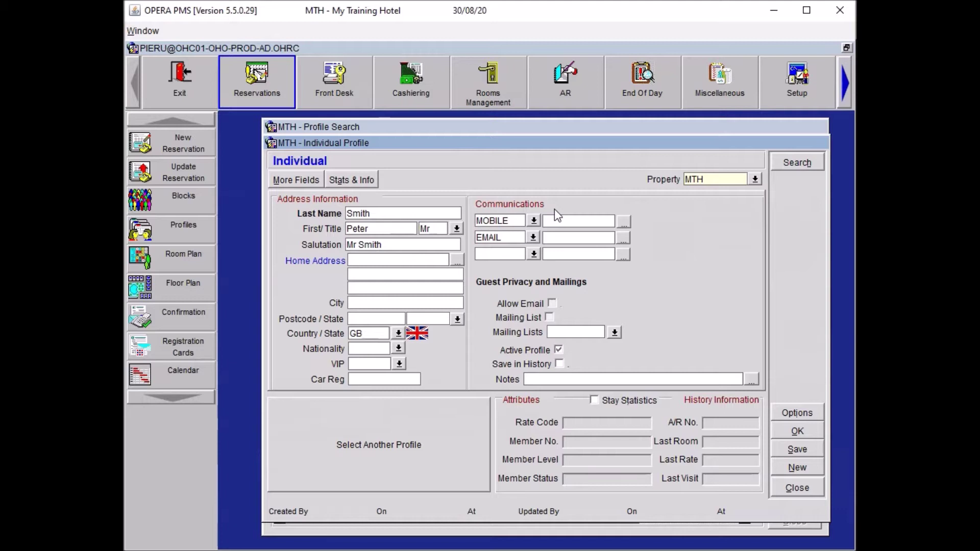
Step: Enter the companion's mobile number and e-mail, then save them as accompanying guest
{"action": "left_click", "coordinate": [560, 221]}
{"action": "left_click", "coordinate": [560, 240]}
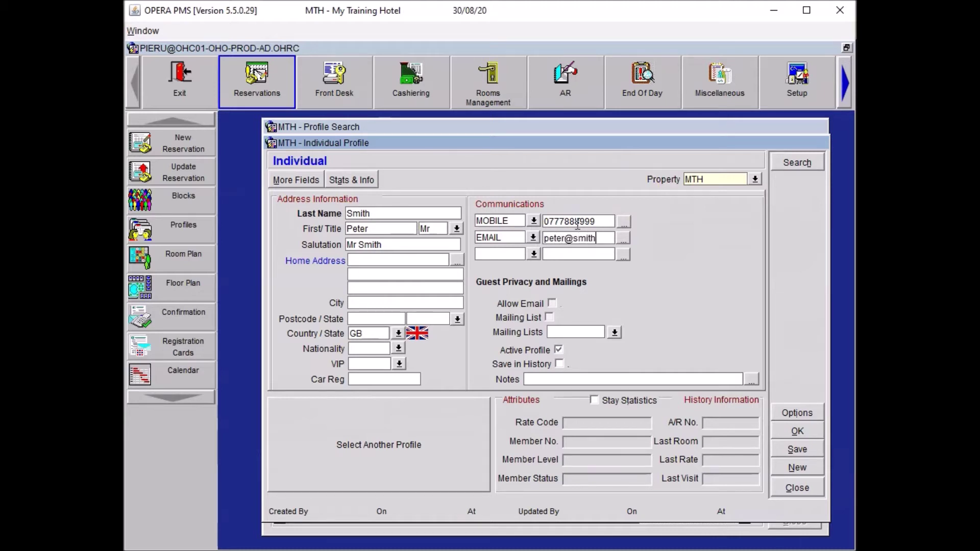
{"action": "key", "text": "Tab"}
{"action": "left_click", "coordinate": [783, 437]}
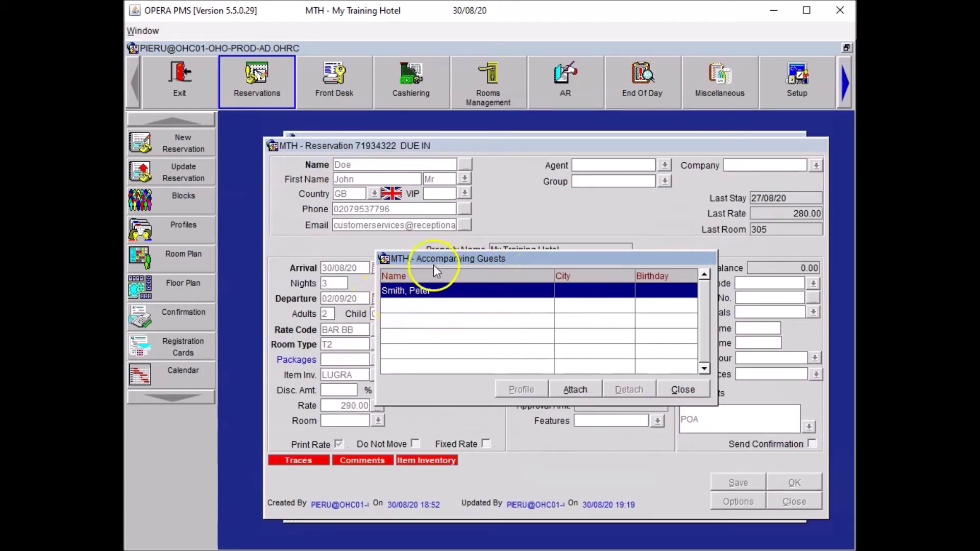
{"action": "left_click", "coordinate": [678, 389]}
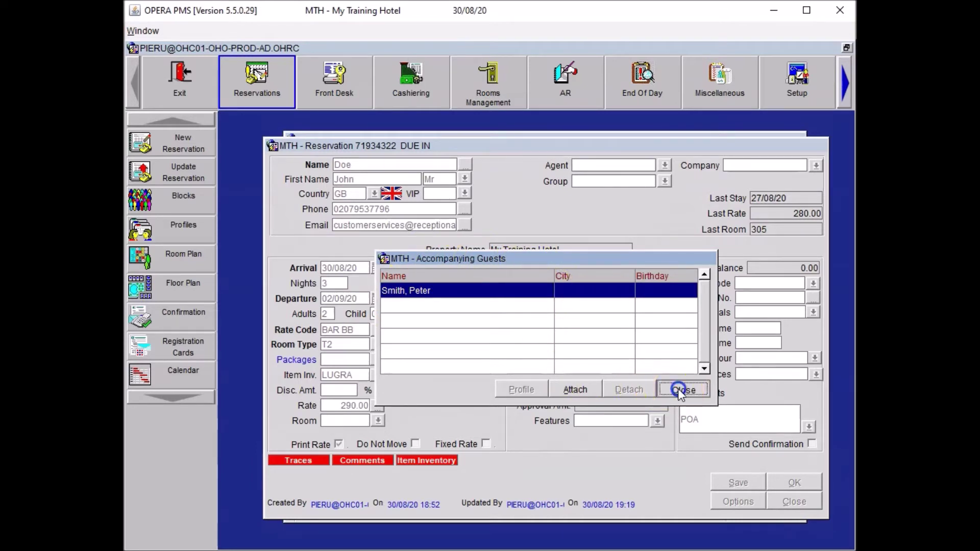
{"action": "left_click", "coordinate": [550, 465]}
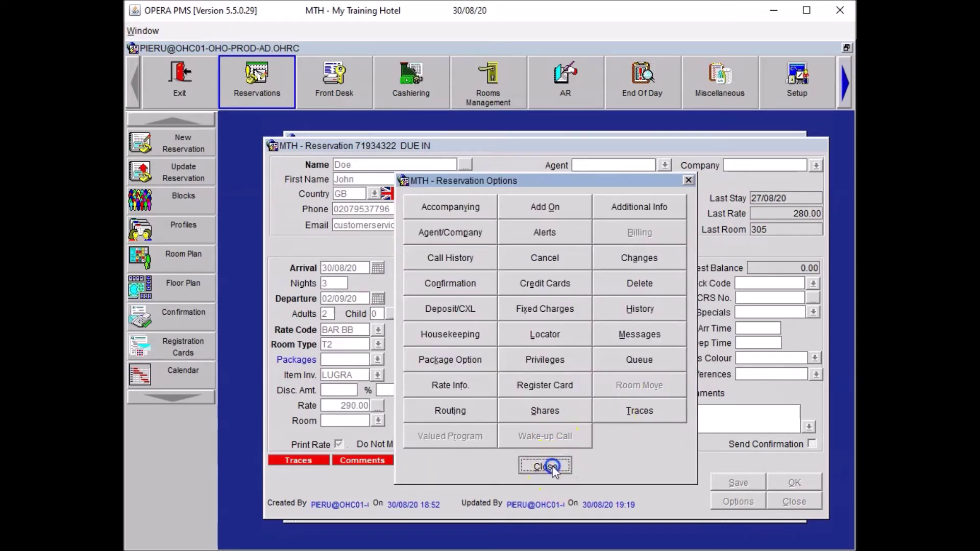
Step: Save the reservation and add The Times (TI) newspaper preference to this reservation only
{"action": "left_click", "coordinate": [728, 484]}
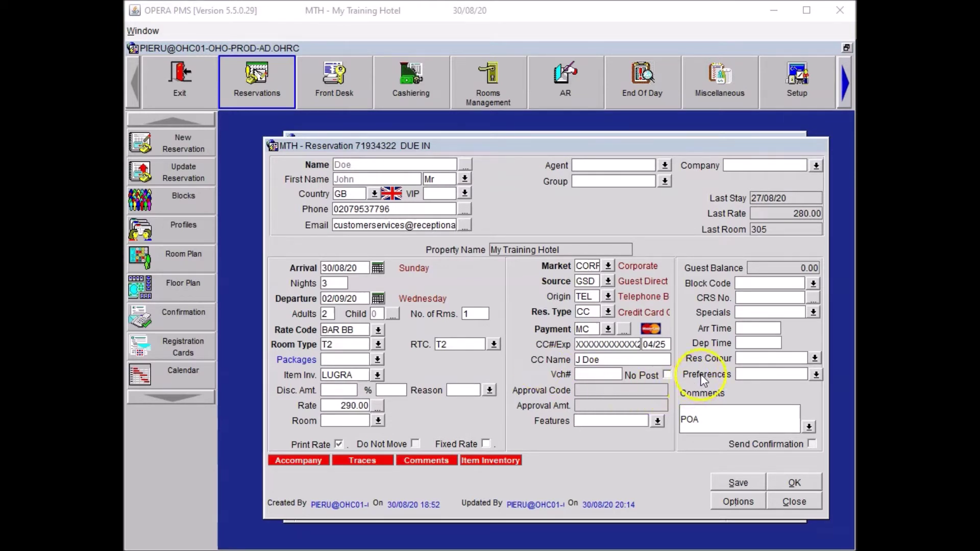
{"action": "left_click", "coordinate": [815, 376]}
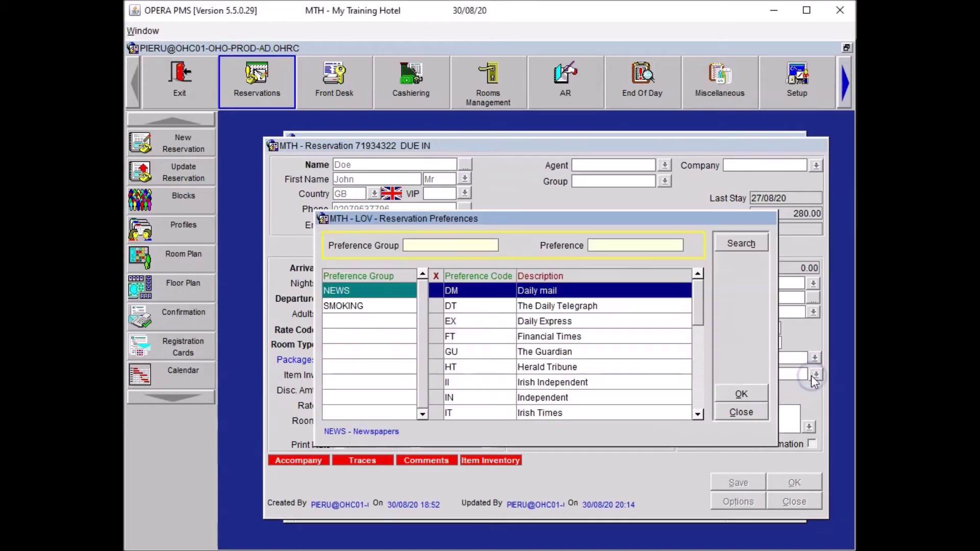
{"action": "left_click", "coordinate": [436, 337]}
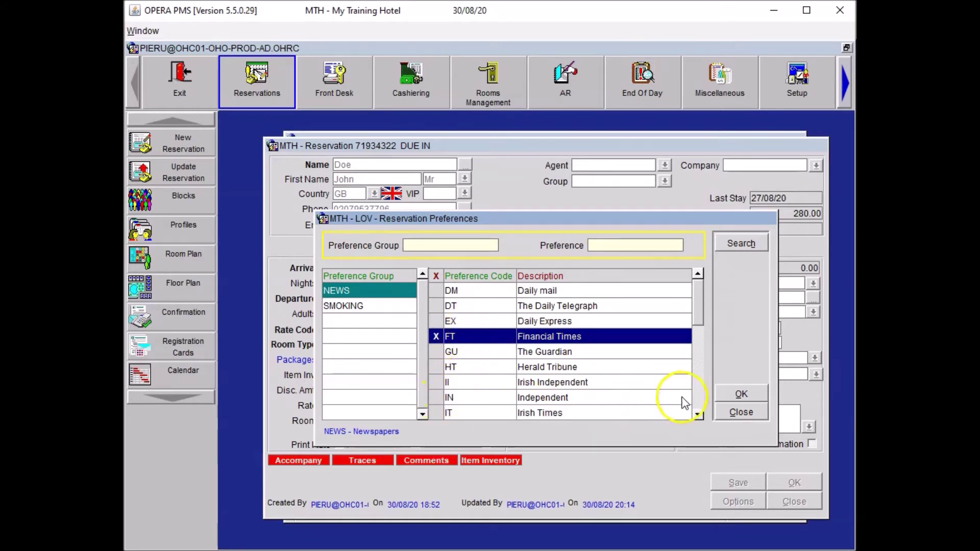
{"action": "left_click", "coordinate": [698, 391]}
{"action": "left_click", "coordinate": [435, 397]}
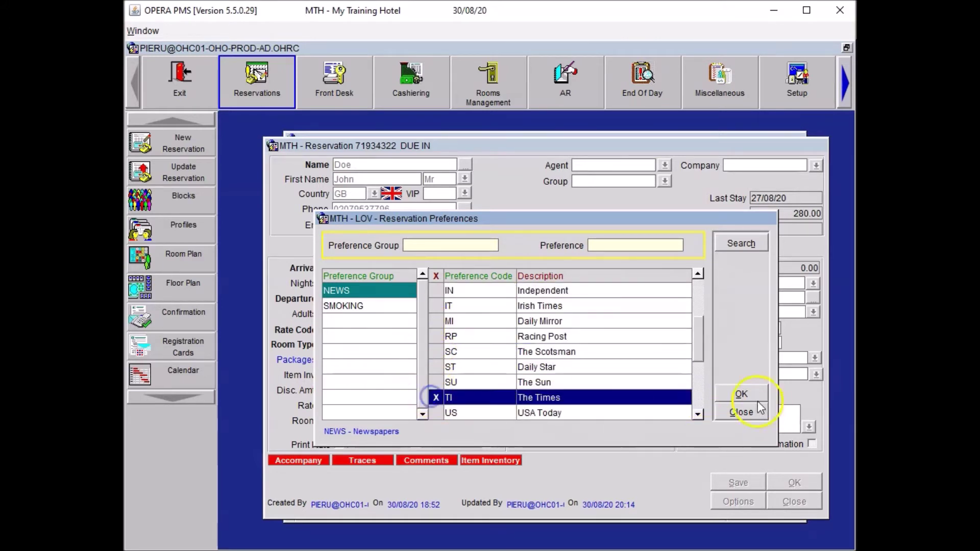
{"action": "left_click", "coordinate": [746, 392]}
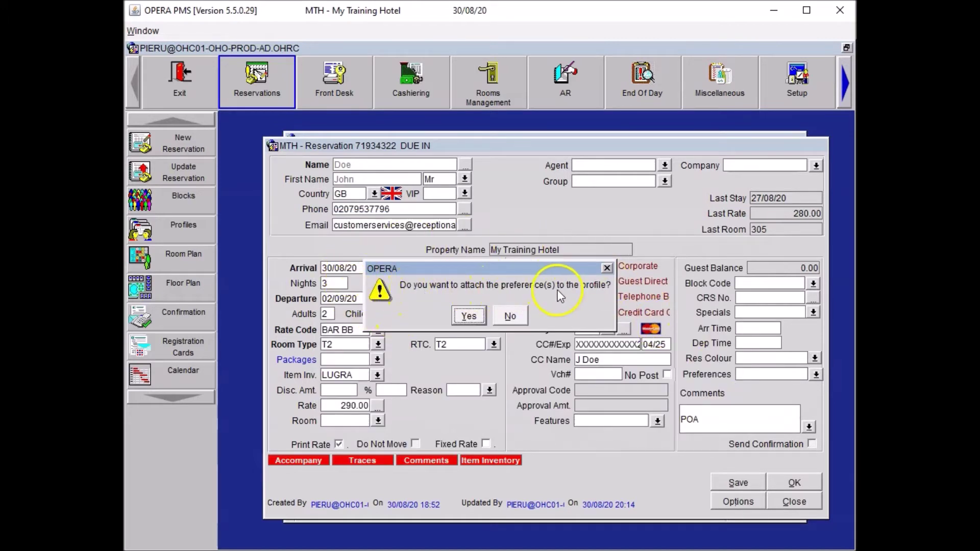
{"action": "left_click", "coordinate": [514, 317]}
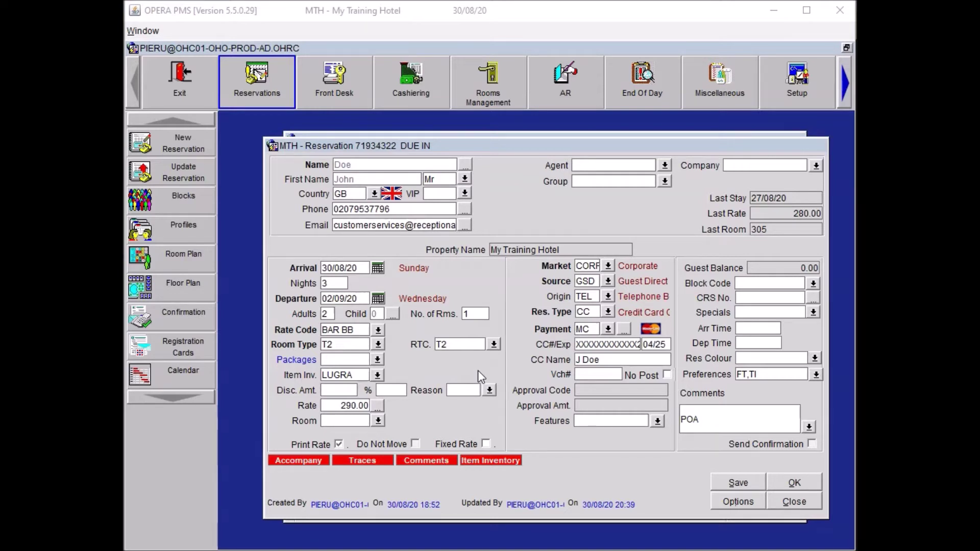
{"action": "left_click", "coordinate": [624, 289]}
Step: Give the reservation the LF Low Floor room feature, not attached to the profile
{"action": "left_click", "coordinate": [657, 421]}
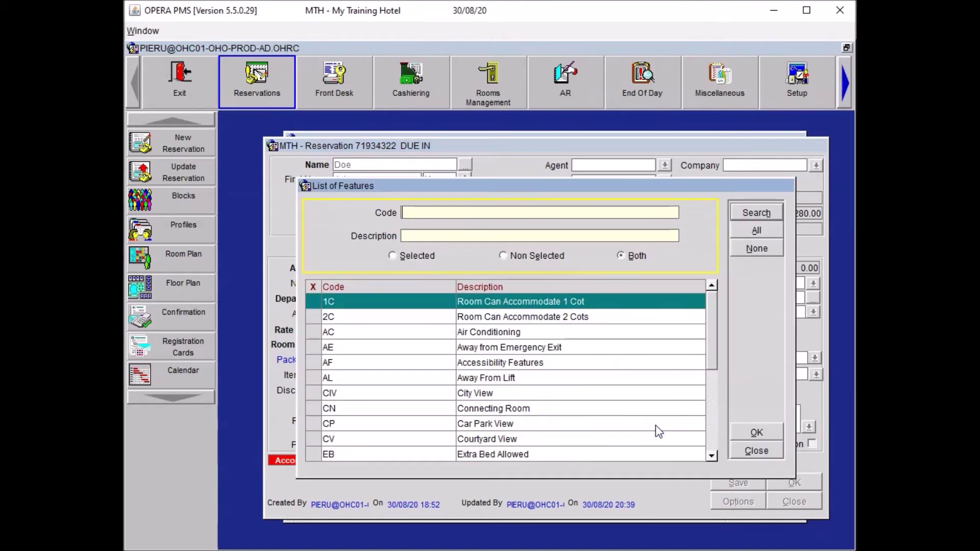
{"action": "left_click", "coordinate": [713, 418]}
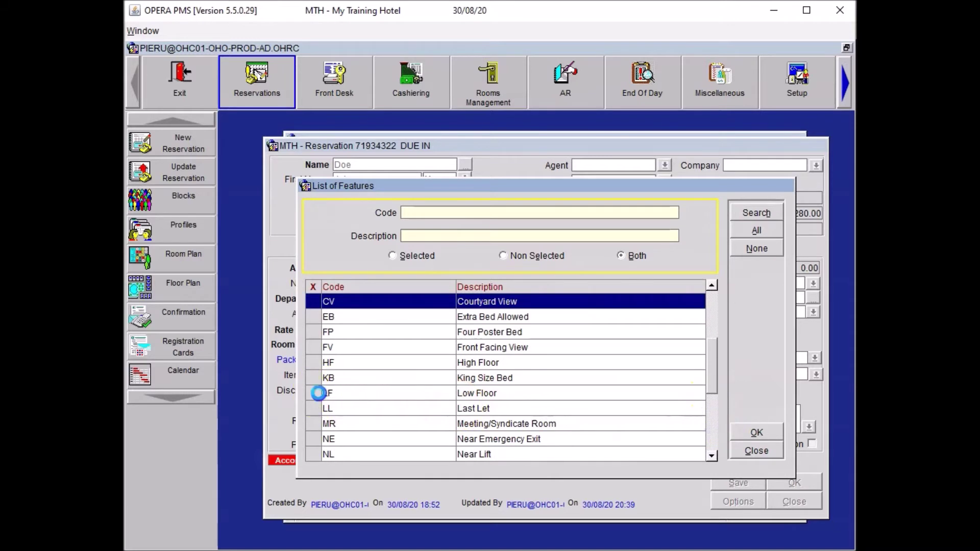
{"action": "left_click", "coordinate": [321, 394]}
{"action": "left_click", "coordinate": [756, 432]}
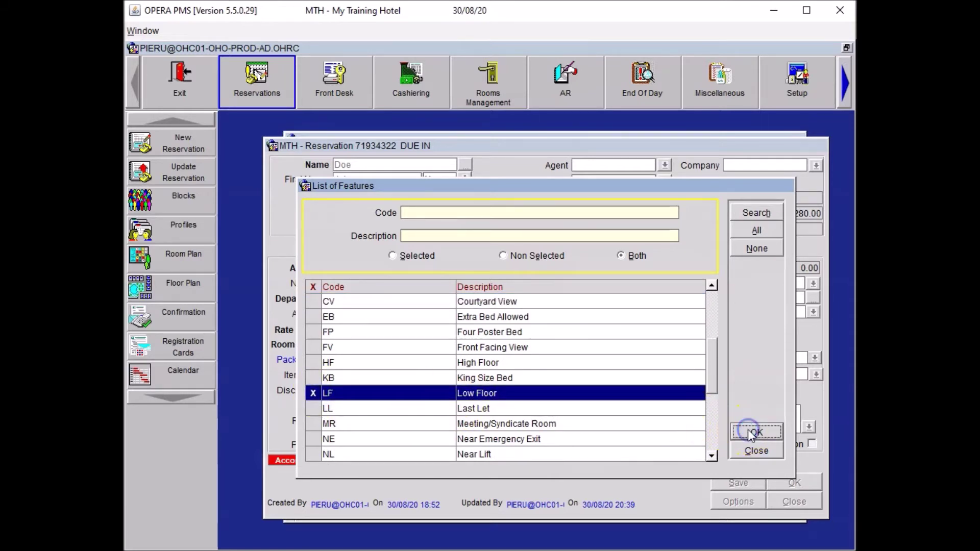
{"action": "left_click", "coordinate": [511, 317]}
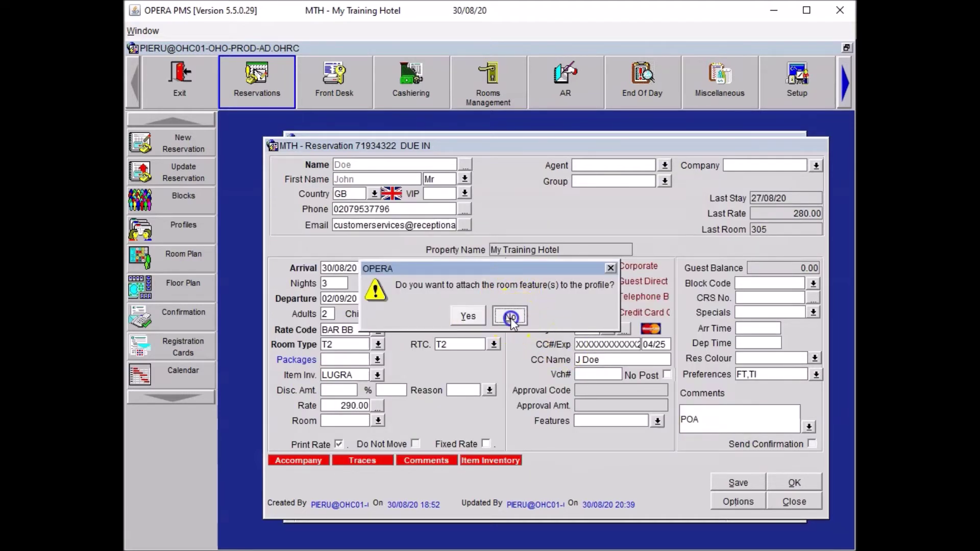
Step: Mark Non-Smoking Room under the SMOKING reservation preferences
{"action": "left_click", "coordinate": [816, 376]}
{"action": "left_click", "coordinate": [360, 307]}
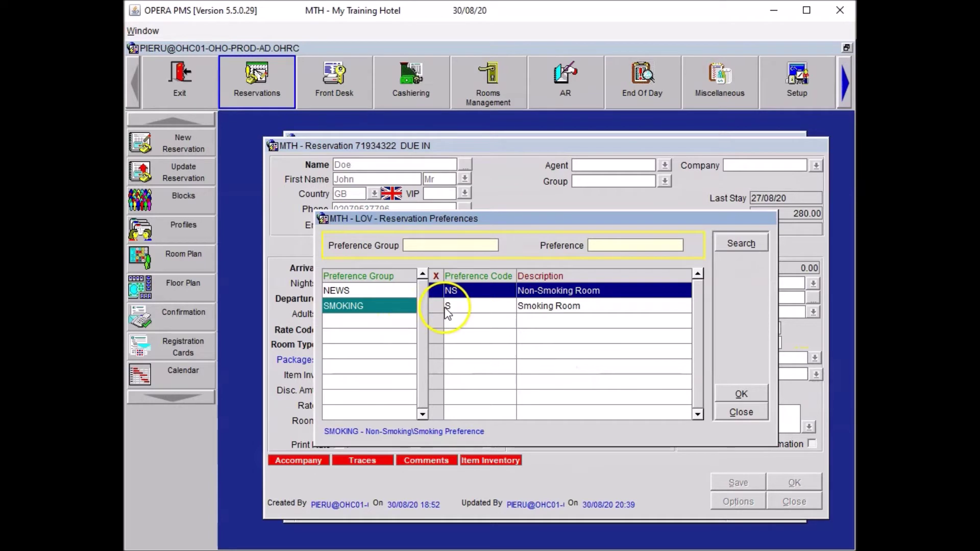
{"action": "left_click", "coordinate": [435, 290]}
Step: Apply Non-Smoking to the reservation only and save, preferences reading FT,TI,NS
{"action": "left_click", "coordinate": [740, 395]}
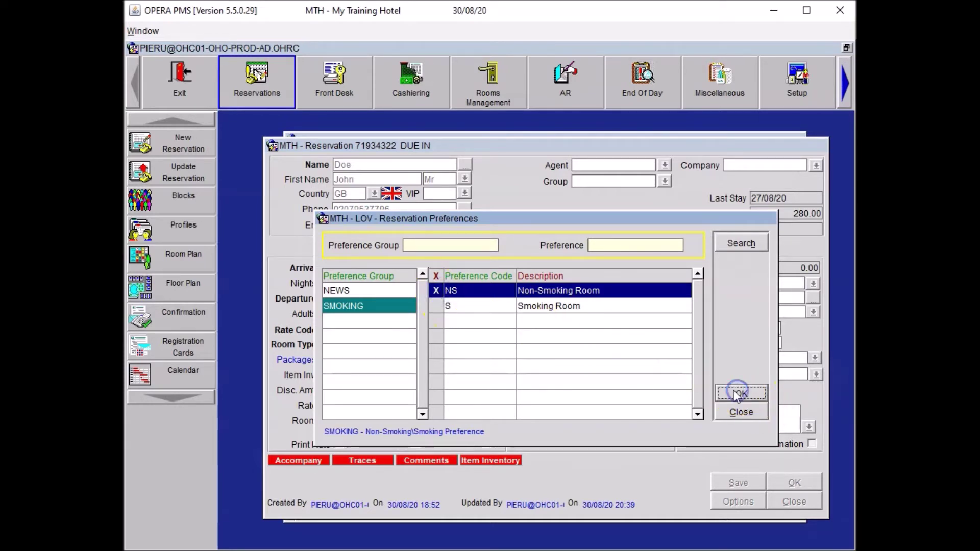
{"action": "left_click", "coordinate": [511, 317]}
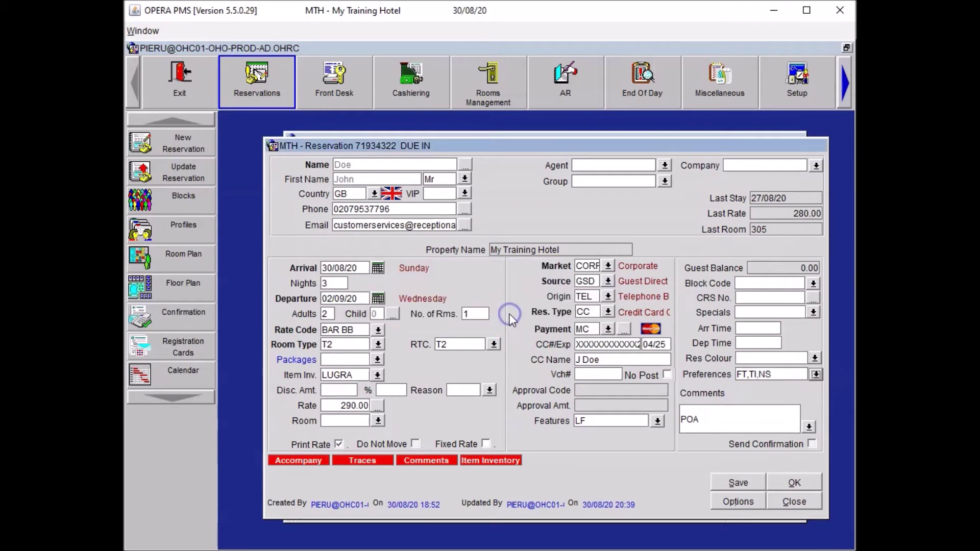
{"action": "left_click", "coordinate": [748, 480]}
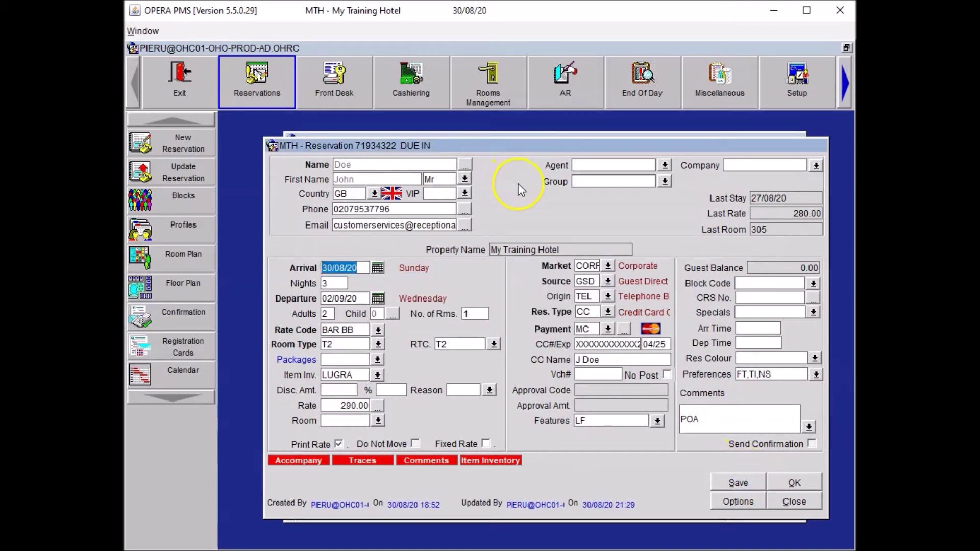
Step: Add a SMOKING > Smoking Room preference to the guest's profile
{"action": "left_click", "coordinate": [465, 164]}
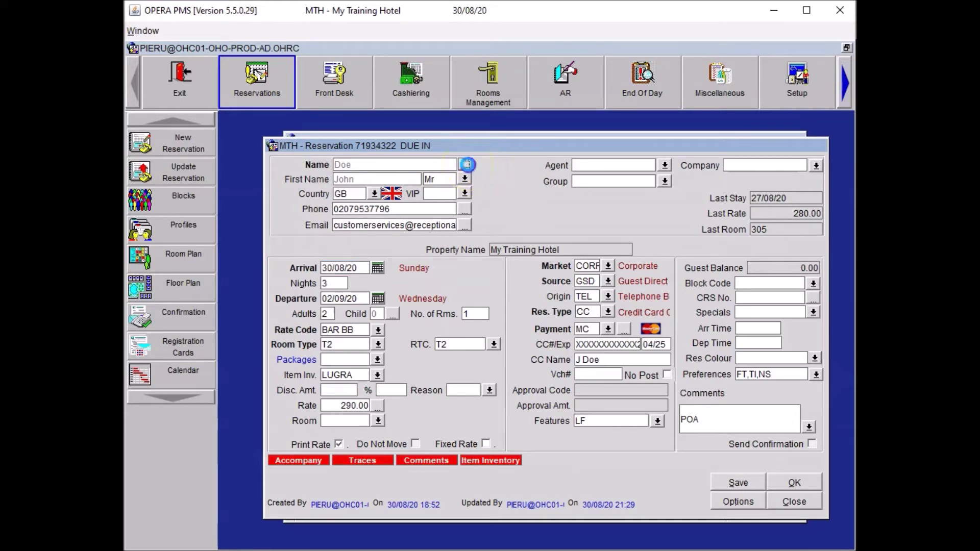
{"action": "left_click", "coordinate": [797, 414]}
{"action": "left_click", "coordinate": [623, 330]}
{"action": "left_click", "coordinate": [592, 443]}
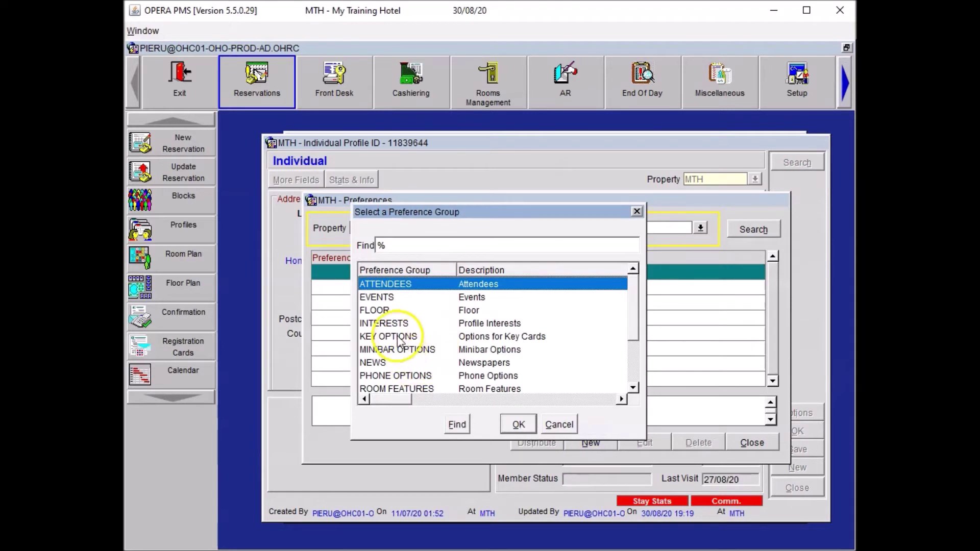
{"action": "scroll", "coordinate": [632, 375], "scroll_direction": "down", "scroll_amount": 2}
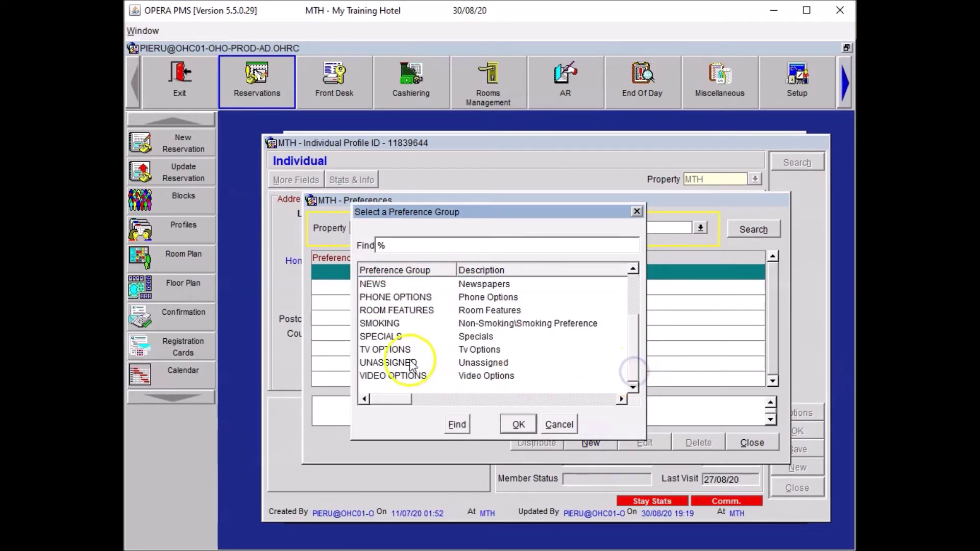
{"action": "left_click", "coordinate": [403, 323]}
{"action": "left_click", "coordinate": [518, 425]}
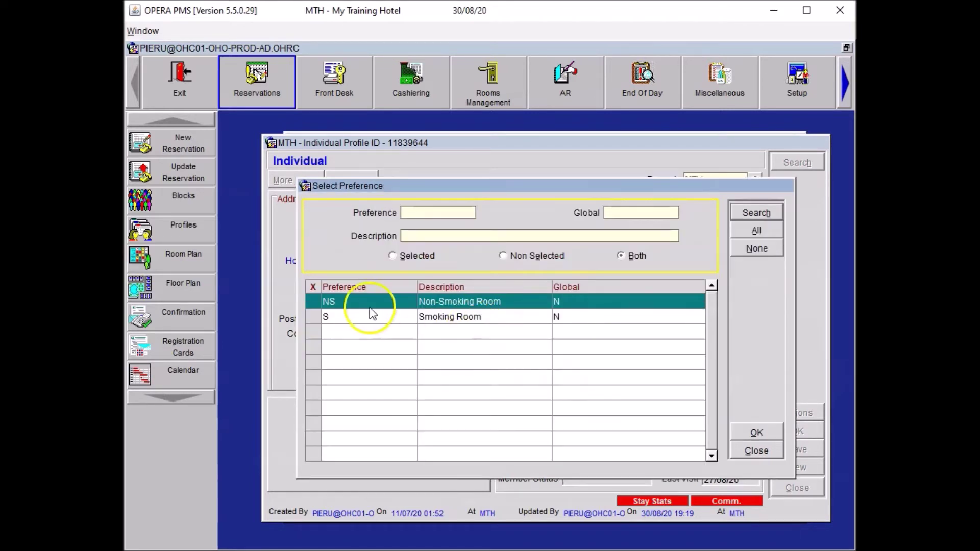
{"action": "left_click", "coordinate": [314, 318]}
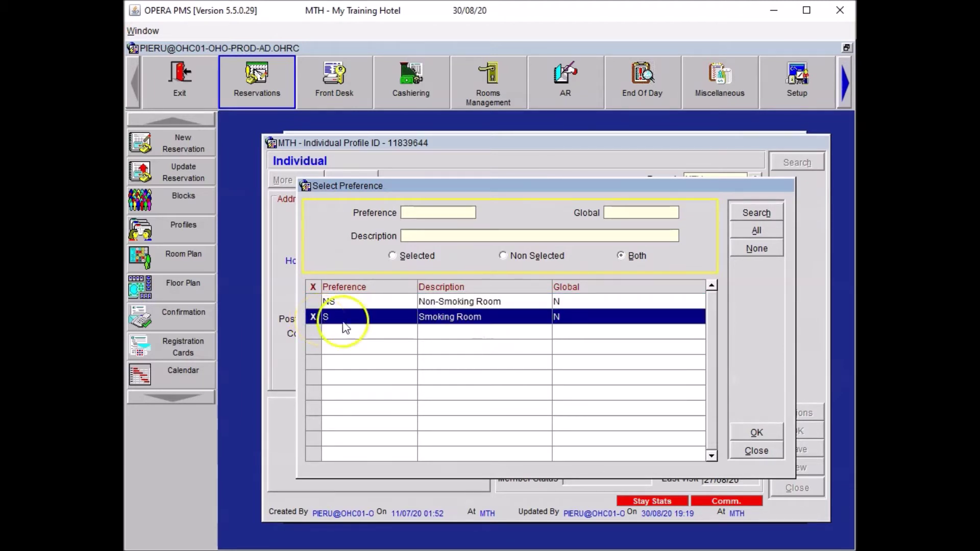
{"action": "left_click", "coordinate": [756, 433]}
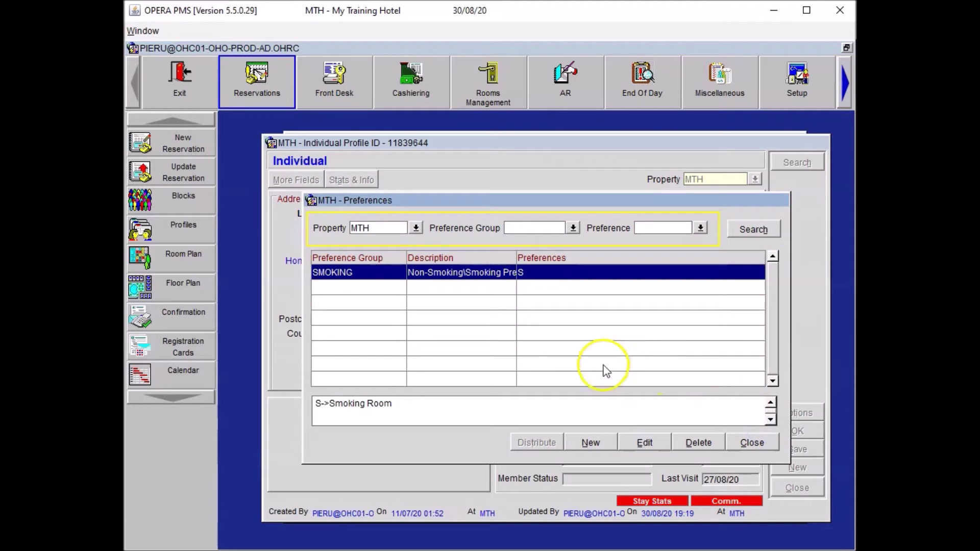
Step: Add ROOM FEATURES High Floor and Quiet Room (HF,QR) to the profile preferences
{"action": "left_click", "coordinate": [592, 444]}
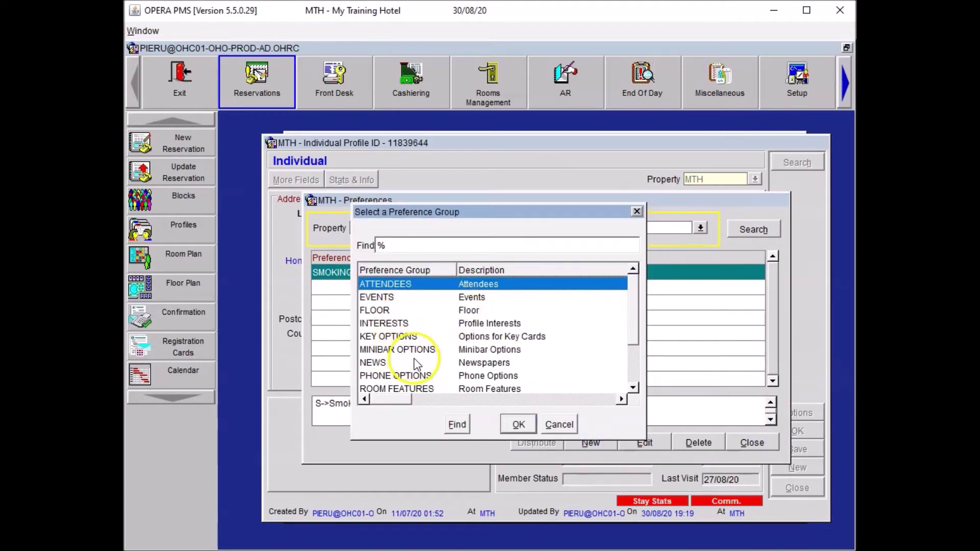
{"action": "left_click", "coordinate": [633, 363]}
{"action": "left_click", "coordinate": [404, 324]}
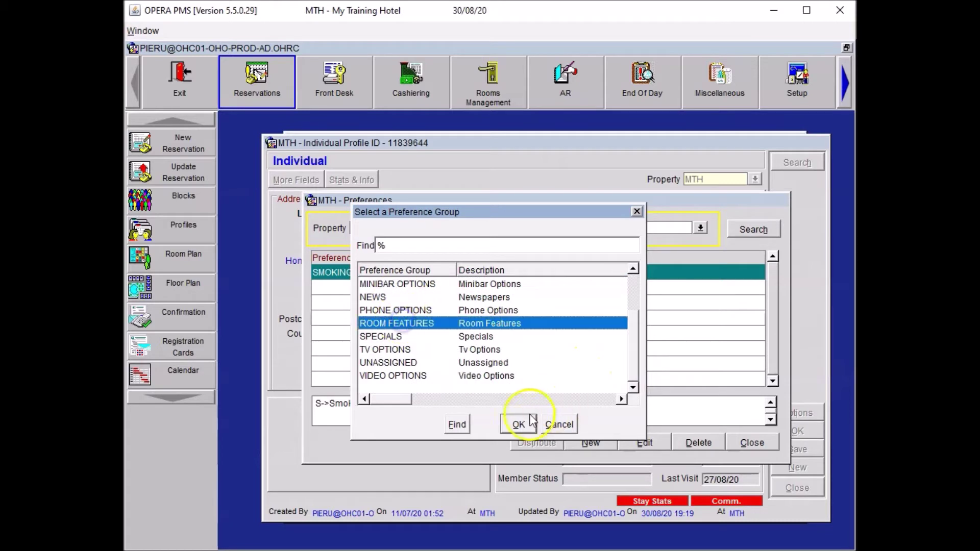
{"action": "left_click", "coordinate": [518, 425]}
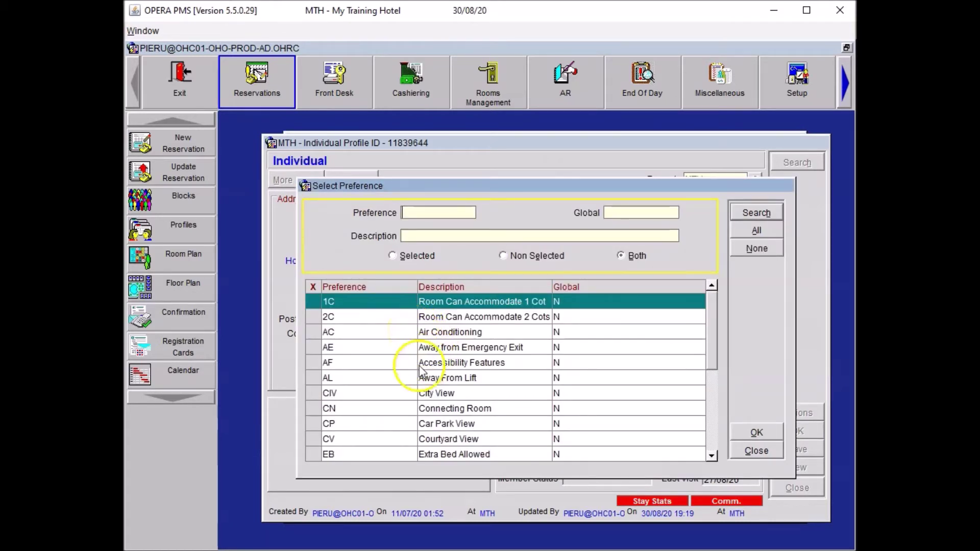
{"action": "left_click", "coordinate": [709, 422]}
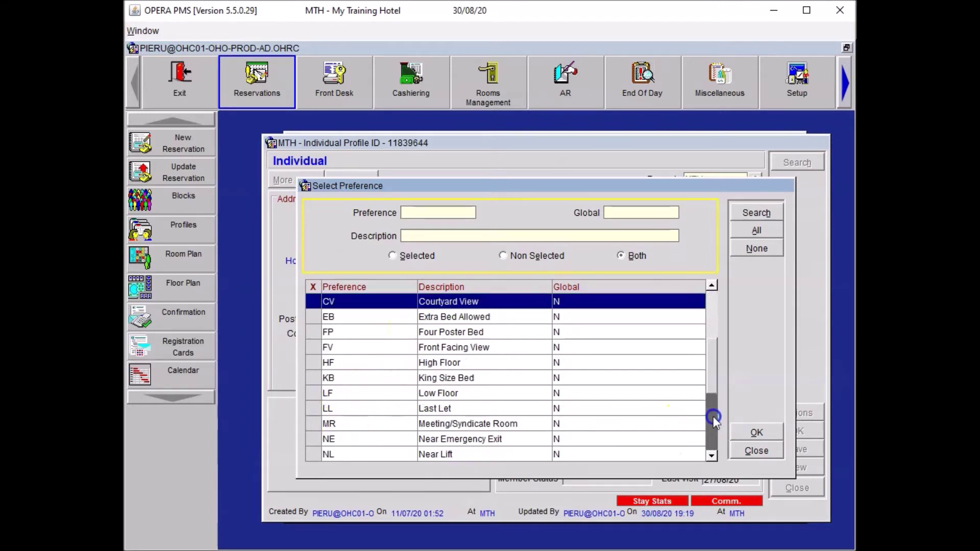
{"action": "left_click", "coordinate": [319, 363]}
{"action": "left_click", "coordinate": [558, 440]}
{"action": "left_click", "coordinate": [711, 447]}
{"action": "left_click", "coordinate": [323, 394]}
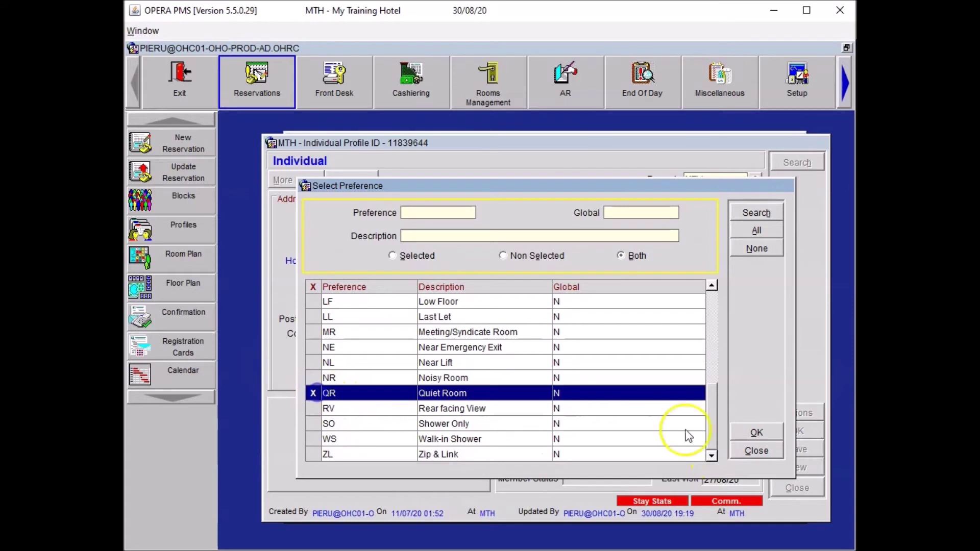
{"action": "left_click", "coordinate": [758, 432]}
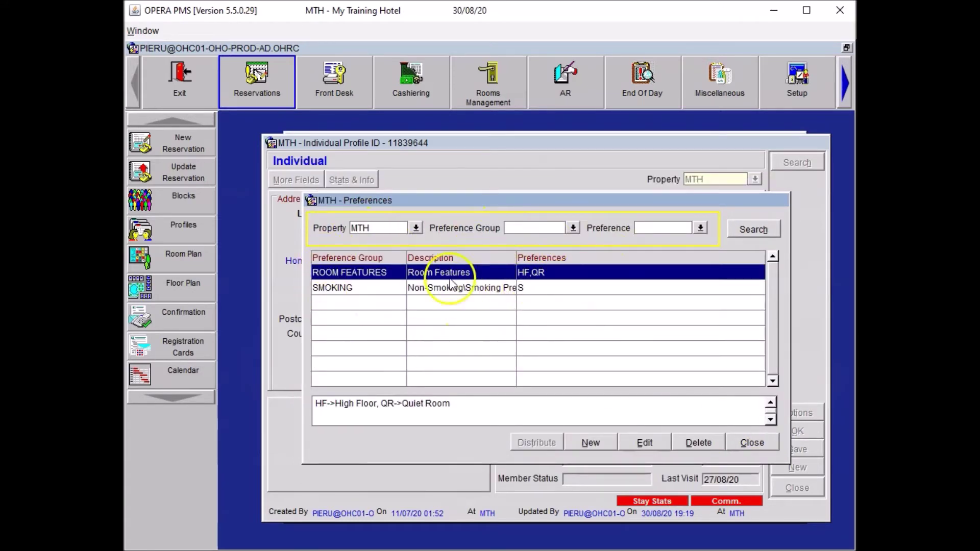
{"action": "left_click", "coordinate": [753, 444]}
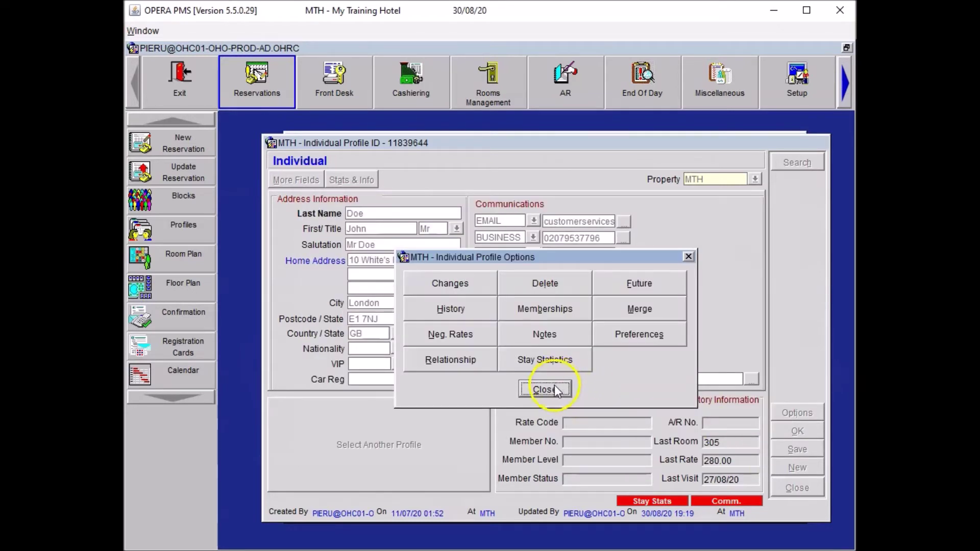
Step: Close the profile and re-save the reservation, preferences still FT,TI,NS
{"action": "left_click", "coordinate": [555, 389]}
{"action": "left_click", "coordinate": [789, 430]}
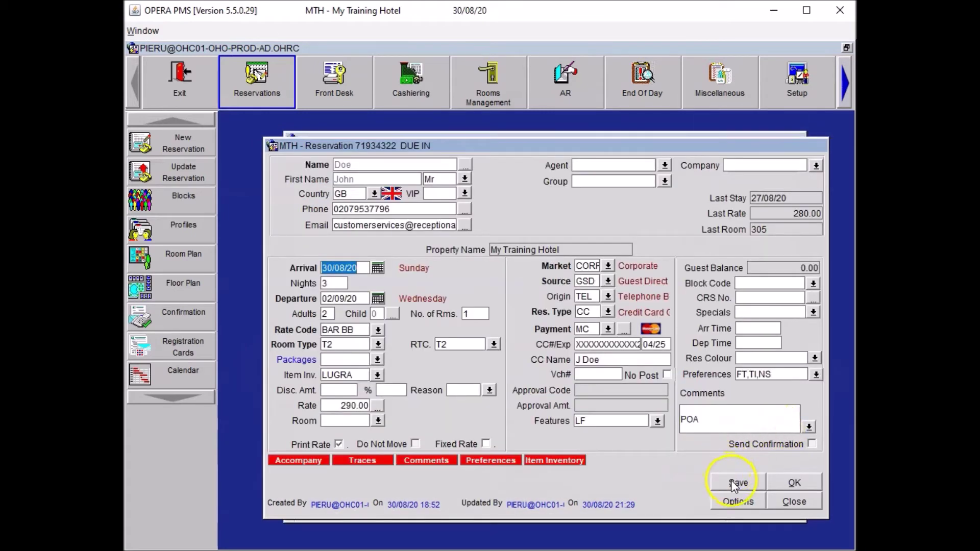
{"action": "left_click", "coordinate": [735, 483]}
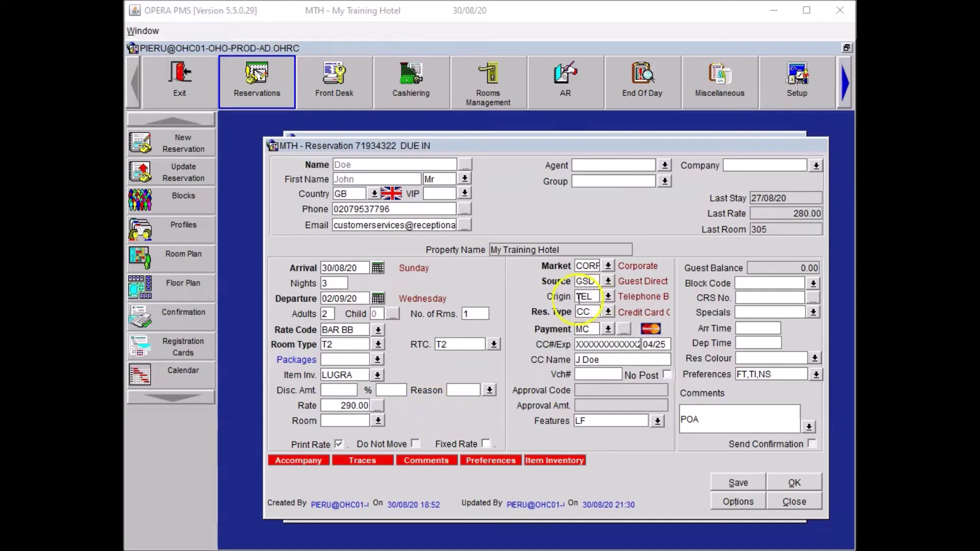
{"action": "left_click", "coordinate": [734, 501]}
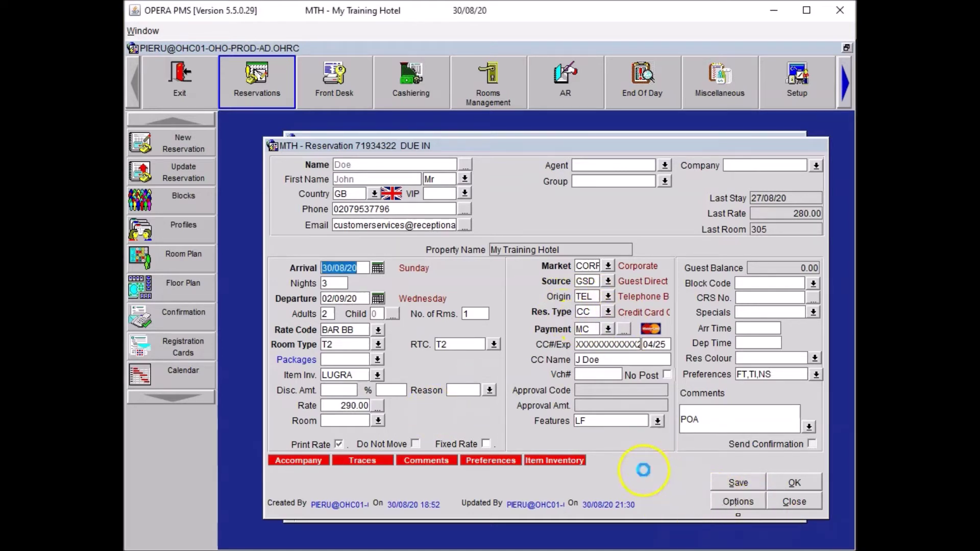
Step: Create and save a new HSK trace with the pasted extra pillows and blanket request
{"action": "left_click", "coordinate": [636, 410]}
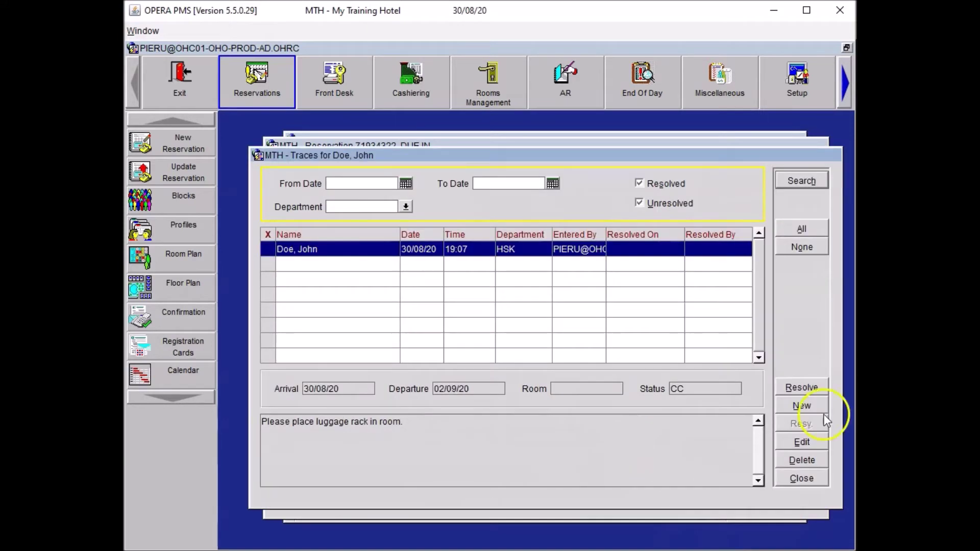
{"action": "left_click", "coordinate": [801, 406]}
{"action": "left_click", "coordinate": [509, 344]}
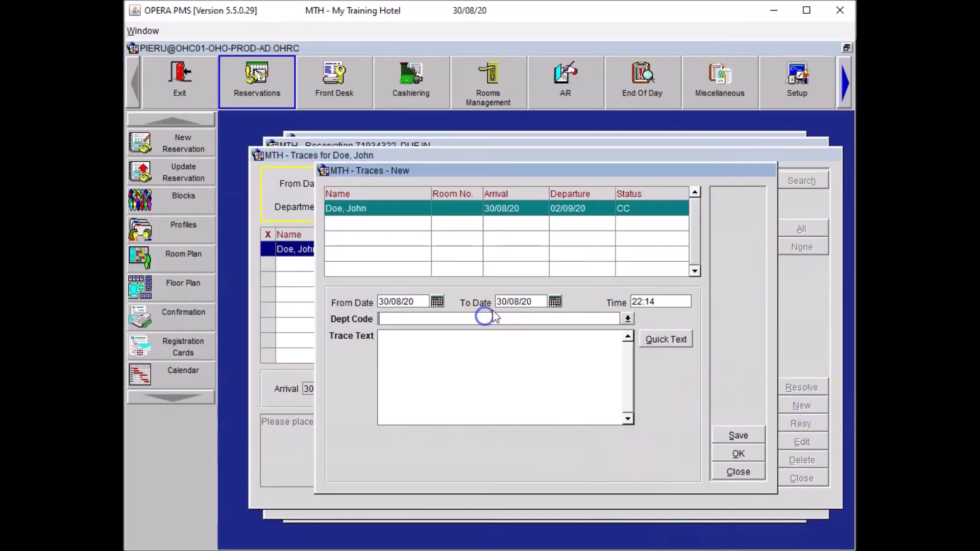
{"action": "type", "text": "HSK"}
{"action": "key", "text": "Tab"}
{"action": "type", "text": "Please arrange three additional pillows and an extra blanket in the room."}
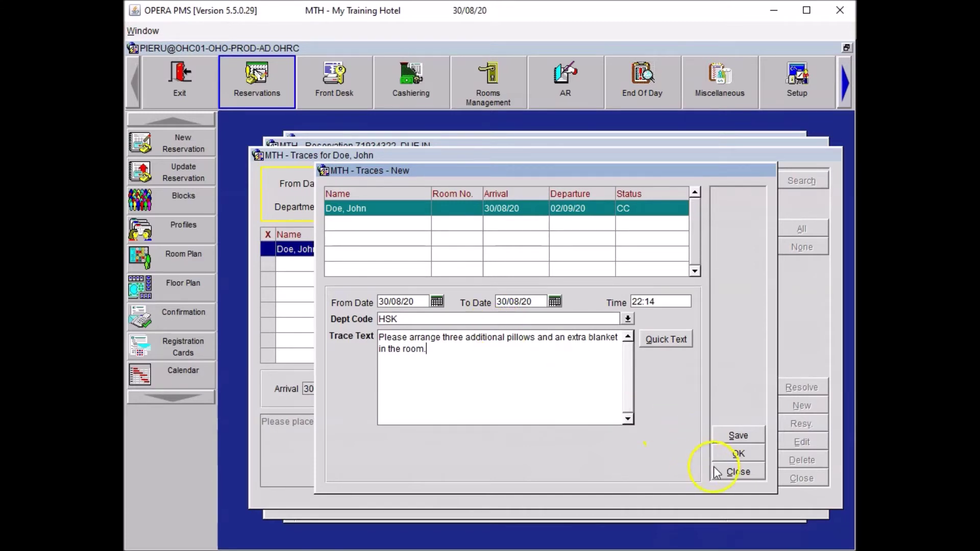
{"action": "left_click", "coordinate": [736, 456]}
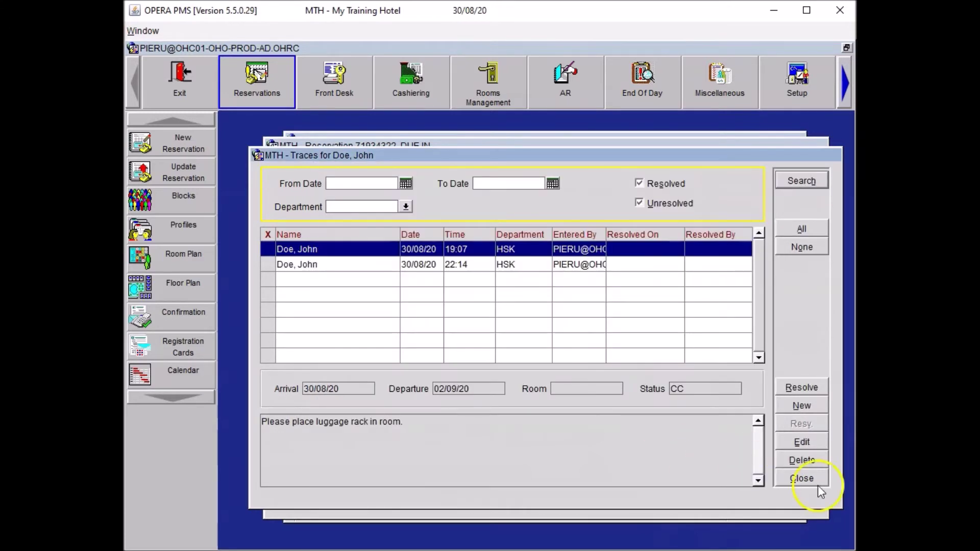
Step: Close Traces and Reservation Options, then assign room 206 from the Room lookup
{"action": "left_click", "coordinate": [814, 479]}
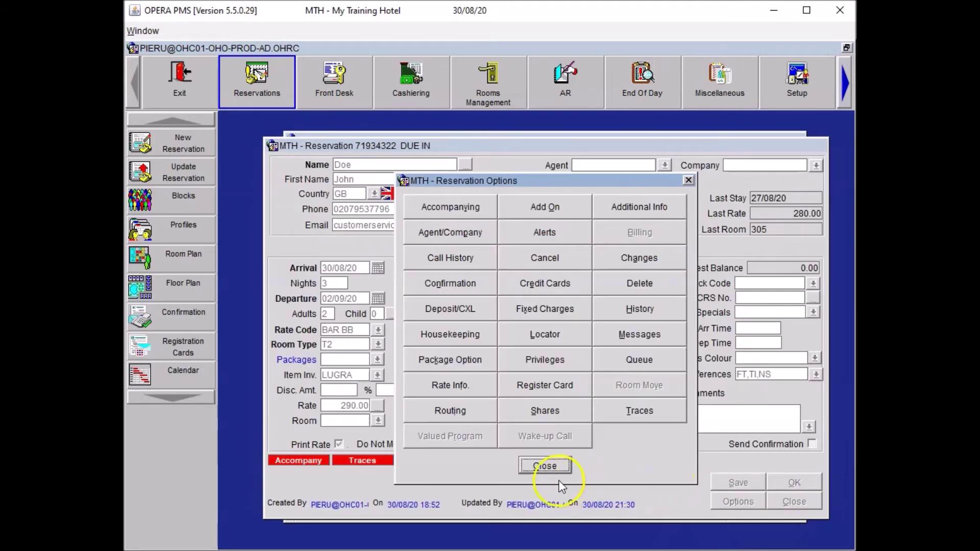
{"action": "left_click", "coordinate": [544, 466]}
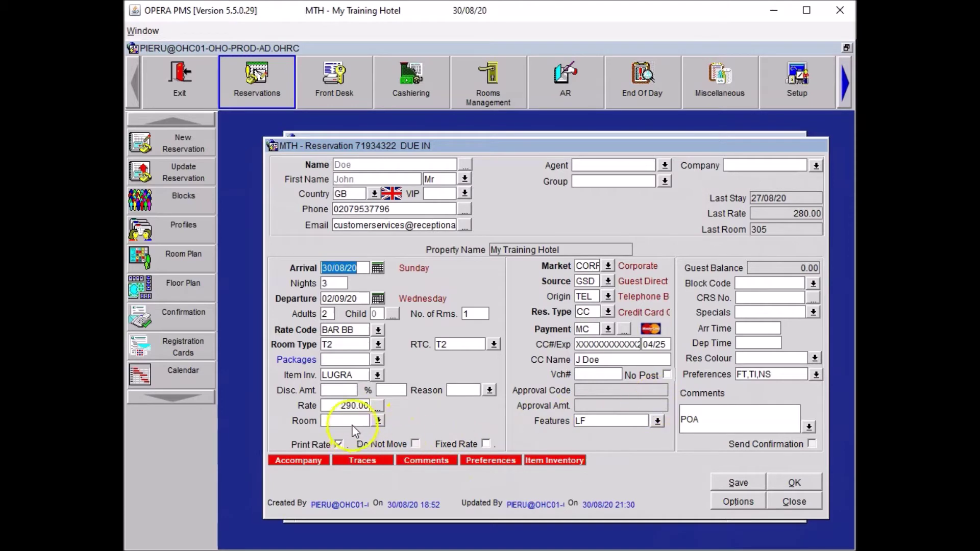
{"action": "left_click", "coordinate": [375, 419]}
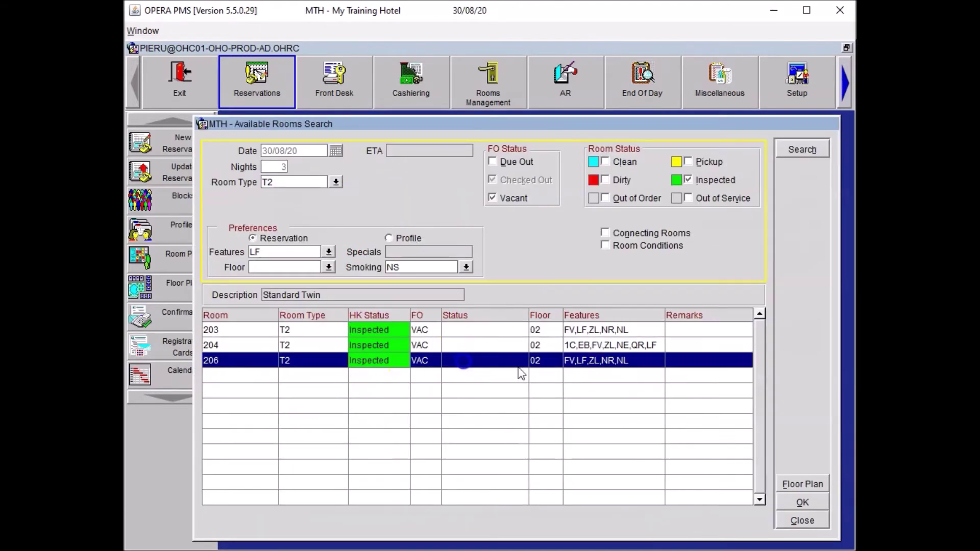
{"action": "double_click", "coordinate": [521, 372]}
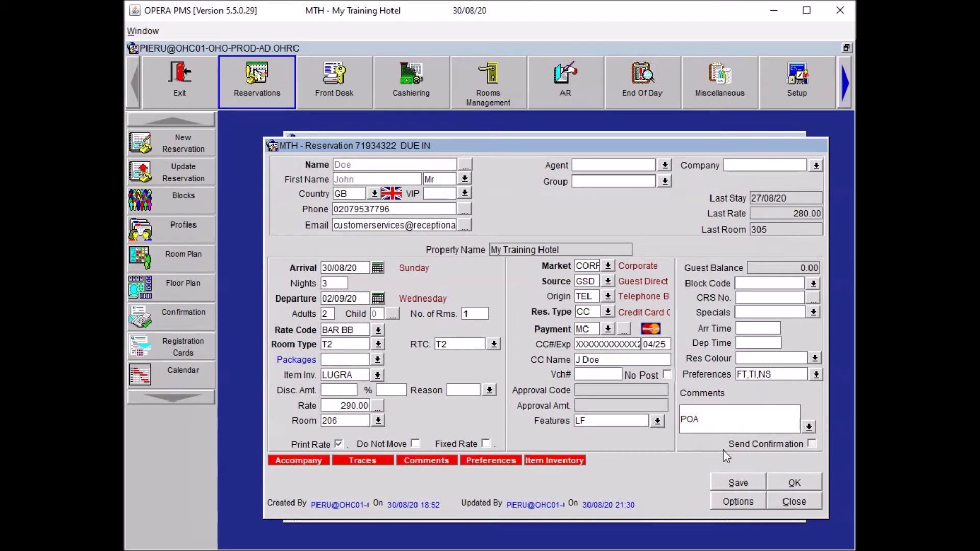
Step: Append '*DNM HSK Set Up' to the reservation comment, fixing the capitalisation
{"action": "type", "text": "*DNM HSK Set UP"}
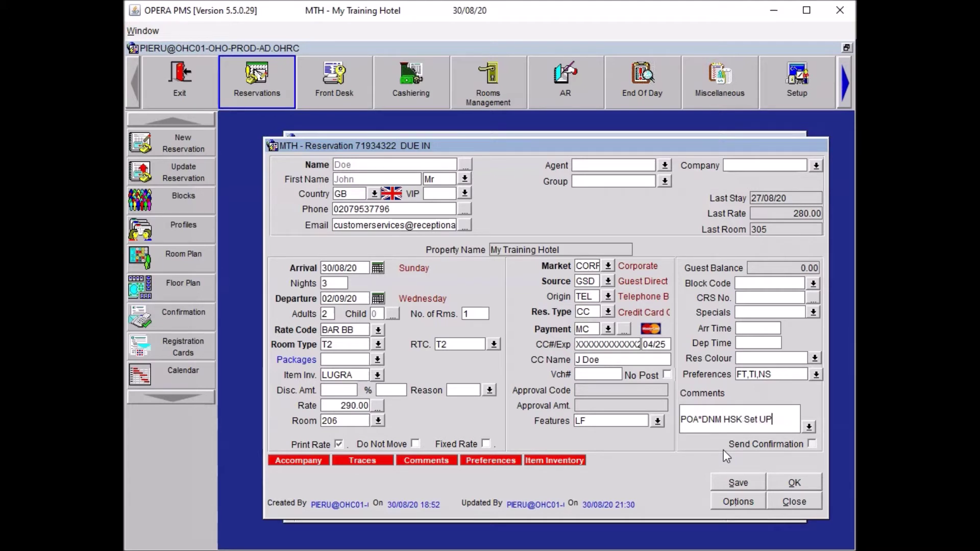
{"action": "key", "text": "BackSpace"}
{"action": "type", "text": "p"}
Step: Save the reservation changes and bring up the room 206 billing folio
{"action": "left_click", "coordinate": [731, 477]}
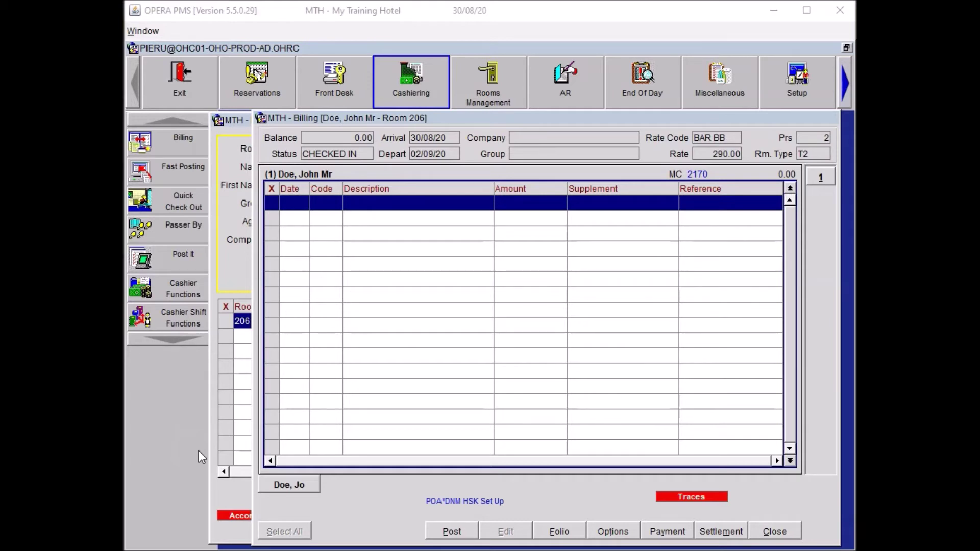
{"action": "left_click", "coordinate": [616, 294]}
Step: Enter Restaurant Breakfast Food 30.00 and Restaurant Breakfast Bev 55.00 in Transaction Posting
{"action": "left_click", "coordinate": [617, 295]}
{"action": "left_click", "coordinate": [340, 503]}
{"action": "key", "text": "alt+p"}
{"action": "left_click", "coordinate": [257, 261]}
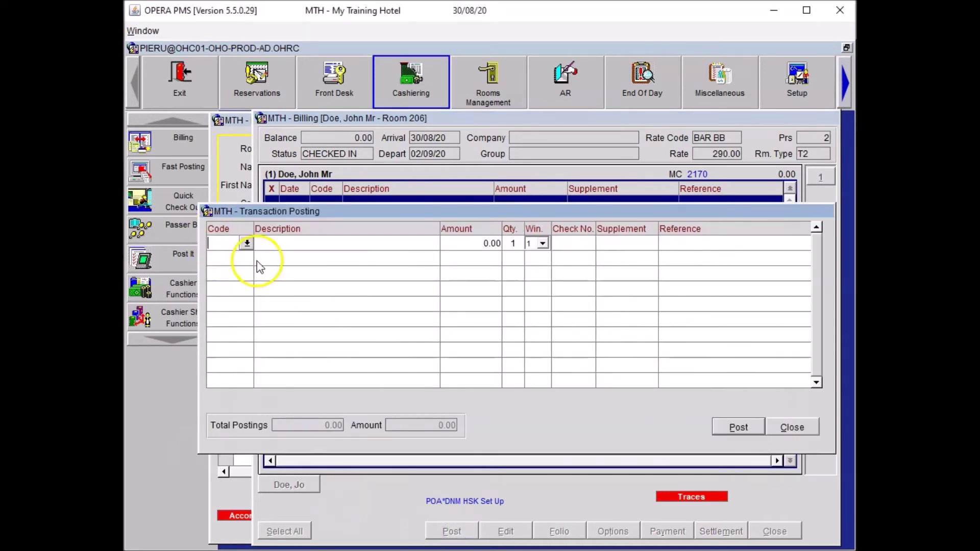
{"action": "key", "text": "Return"}
{"action": "type", "text": "30"}
{"action": "key", "text": "Return"}
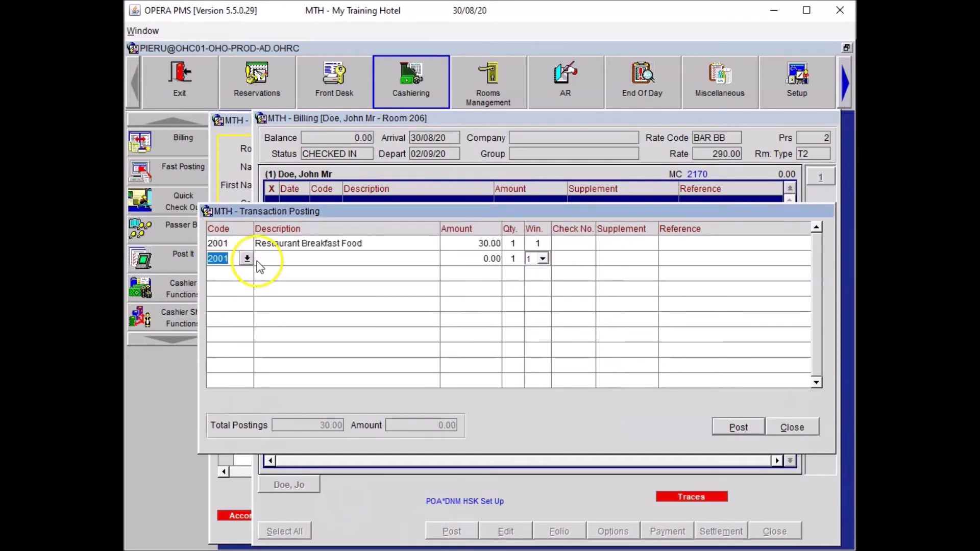
{"action": "left_click", "coordinate": [257, 262]}
{"action": "key", "text": "Down"}
{"action": "key", "text": "Return"}
{"action": "type", "text": "55"}
{"action": "key", "text": "Return"}
Step: Add Spa code 4503, quantity 2, 'Head Massage', and Internet In Room 10.00
{"action": "type", "text": "4503"}
{"action": "key", "text": "Return"}
{"action": "key", "text": "Tab"}
{"action": "key", "text": "Tab"}
{"action": "key", "text": "shift+Tab"}
{"action": "left_click", "coordinate": [729, 367]}
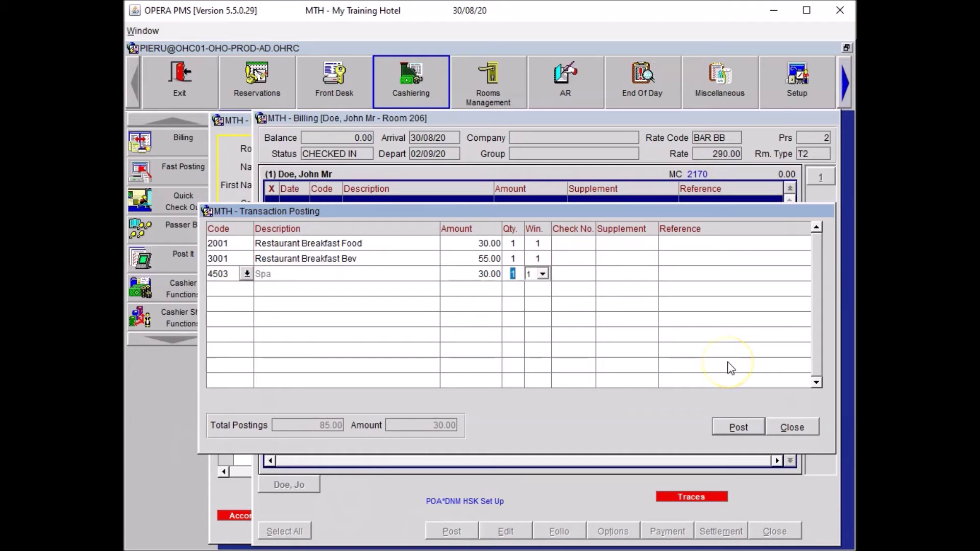
{"action": "type", "text": "2"}
{"action": "type", "text": "Head Massag"}
{"action": "type", "text": "e"}
{"action": "key", "text": "Tab"}
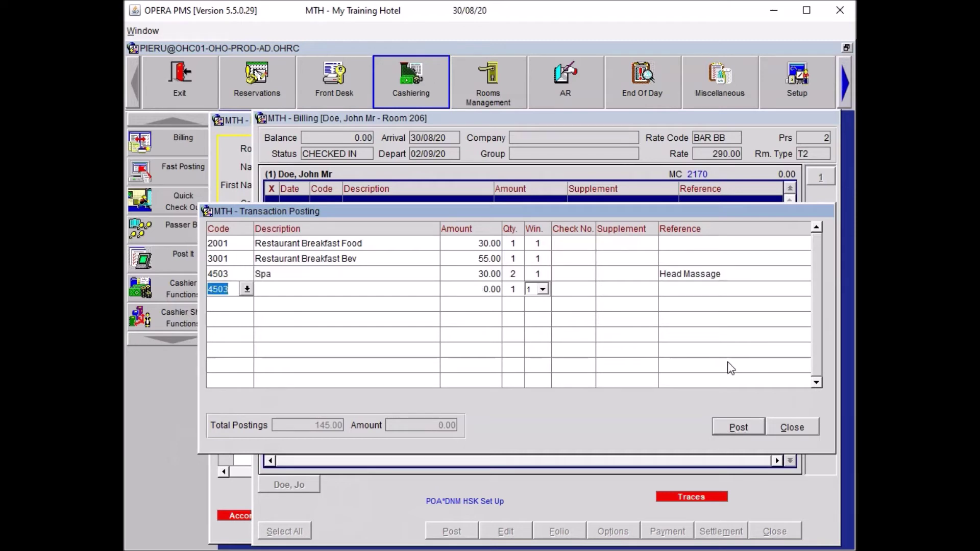
{"action": "type", "text": "510"}
{"action": "key", "text": "Tab"}
{"action": "key", "text": "Return"}
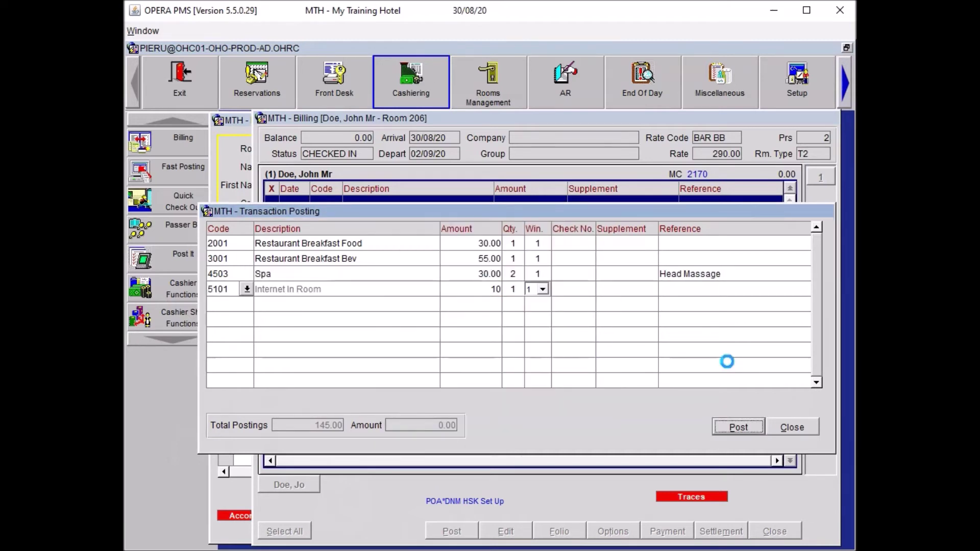
{"action": "key", "text": "Return"}
Step: Add the Car Park (6001) charges at 20.00 each
{"action": "type", "text": "6001"}
{"action": "key", "text": "Tab"}
{"action": "type", "text": "20"}
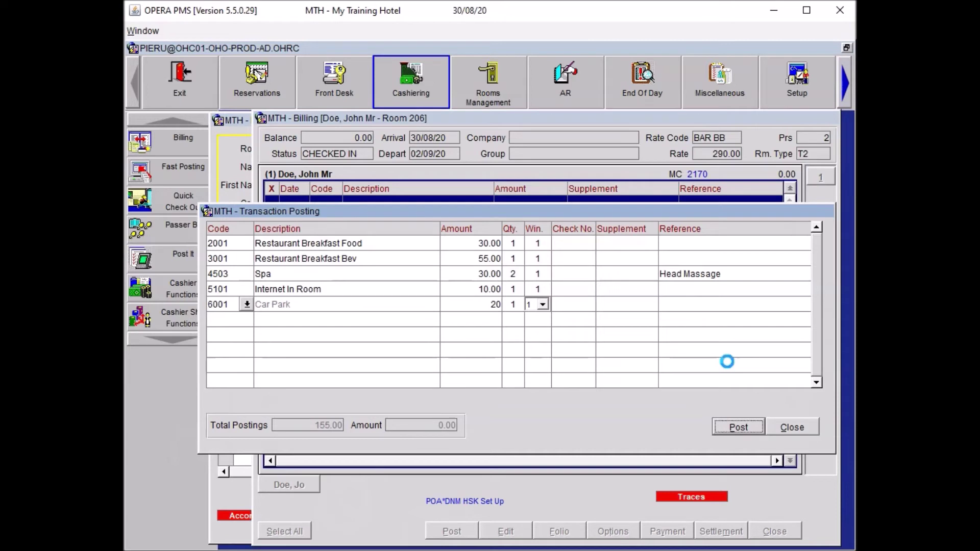
{"action": "key", "text": "Return"}
{"action": "key", "text": "Tab"}
{"action": "key", "text": "Tab"}
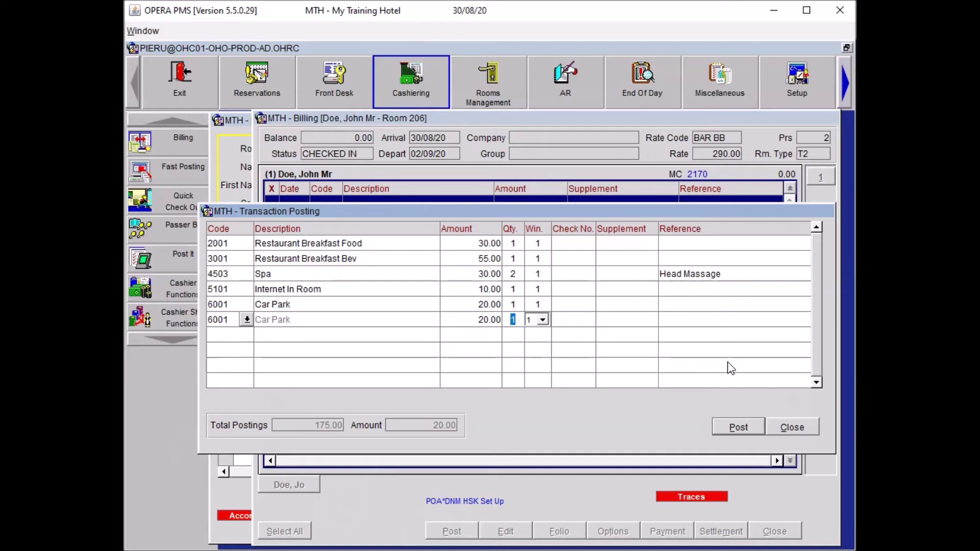
{"action": "key", "text": "Tab"}
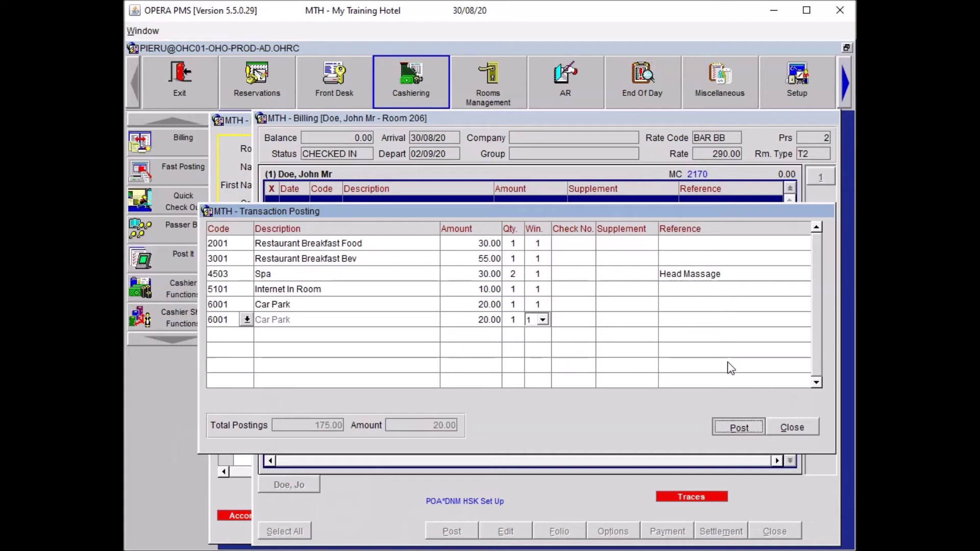
{"action": "key", "text": "Tab"}
{"action": "key", "text": "Tab"}
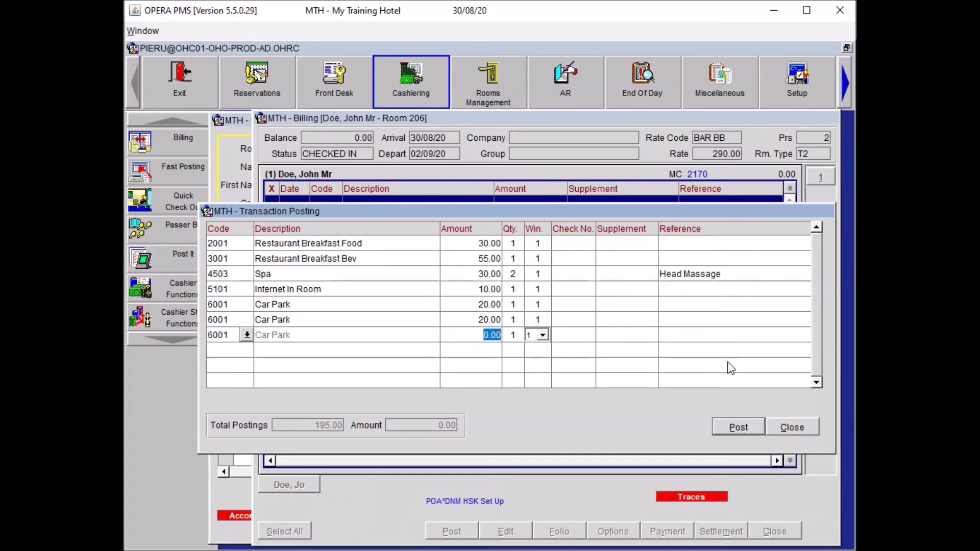
{"action": "type", "text": "20"}
{"action": "key", "text": "Tab"}
{"action": "key", "text": "Tab"}
{"action": "key", "text": "Tab"}
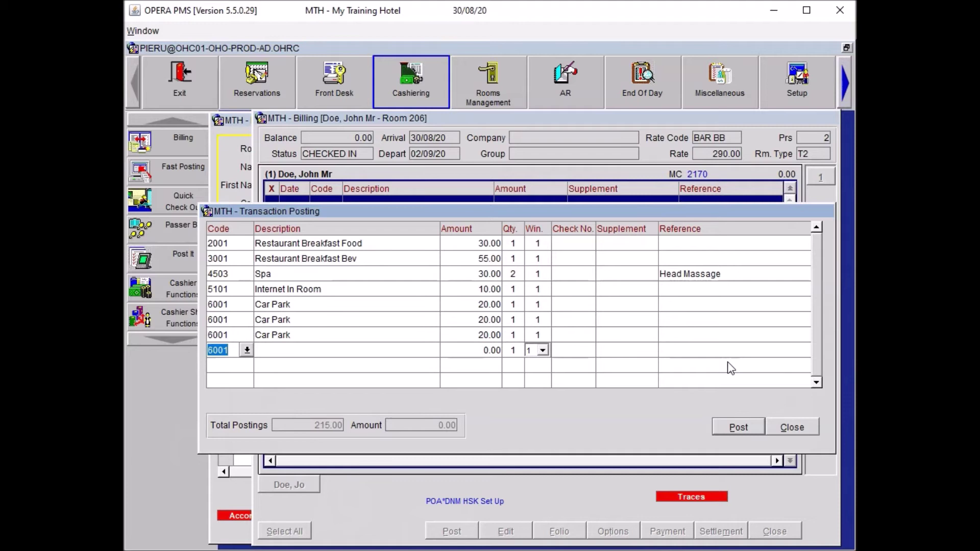
{"action": "type", "text": "ROOM"}
Step: Add Room Service Lunch Food 45.00, Lunch Bev 13.00, a 15.00 'Hot Wheels Magazine' paid-out, and post
{"action": "key", "text": "Tab"}
{"action": "key", "text": "Down"}
{"action": "key", "text": "Return"}
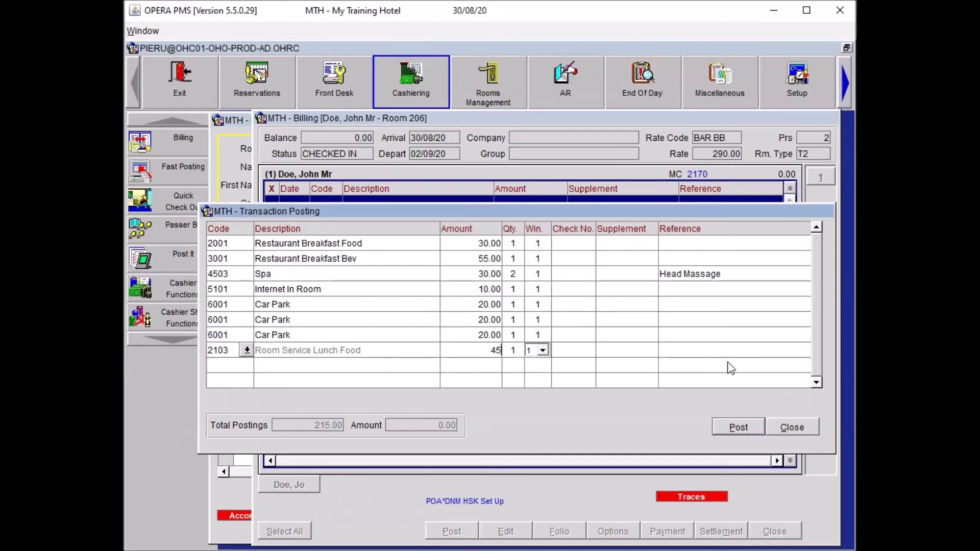
{"action": "key", "text": "Tab"}
{"action": "key", "text": "Tab"}
{"action": "key", "text": "Tab"}
{"action": "type", "text": "ROOM"}
{"action": "key", "text": "Tab"}
{"action": "key", "text": "Down"}
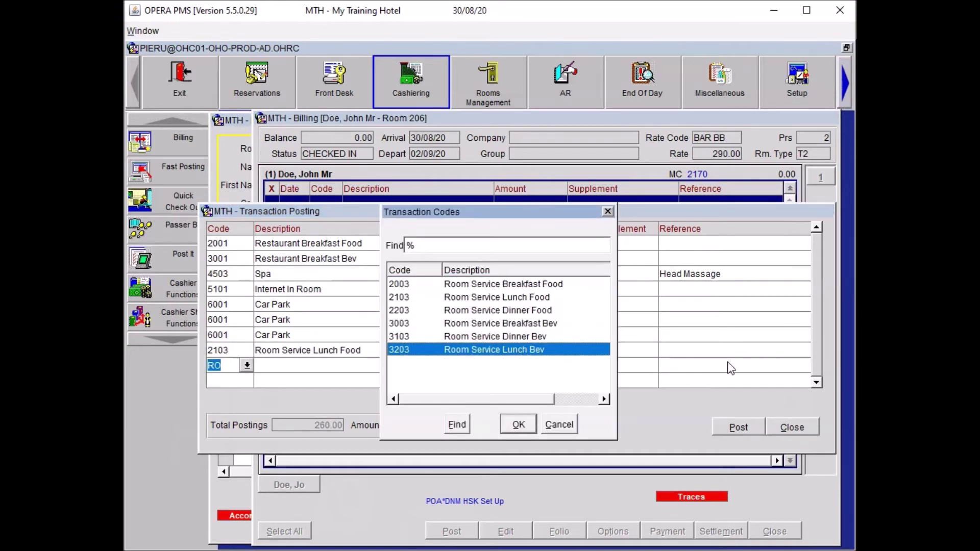
{"action": "key", "text": "Return"}
{"action": "type", "text": "13"}
{"action": "key", "text": "Tab"}
{"action": "key", "text": "Tab"}
{"action": "key", "text": "Tab"}
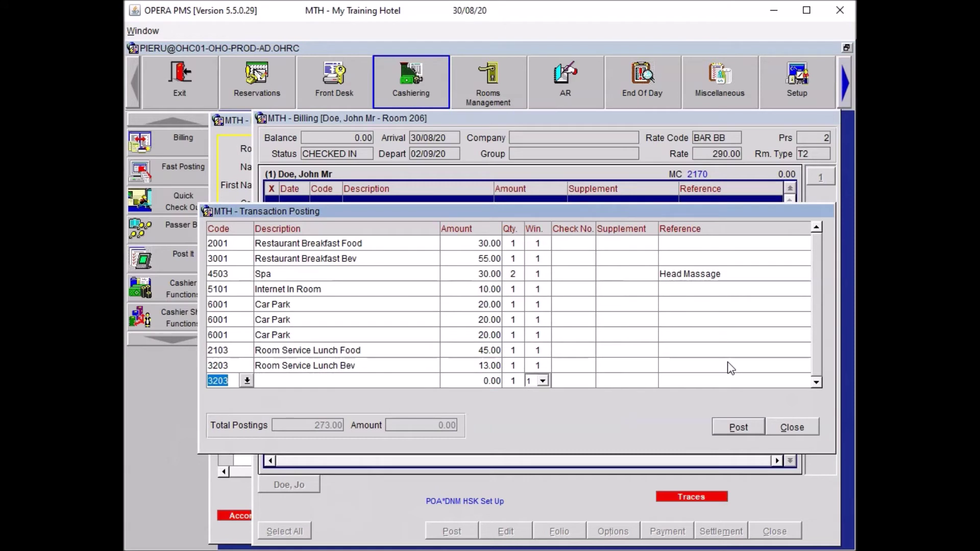
{"action": "type", "text": "PAID"}
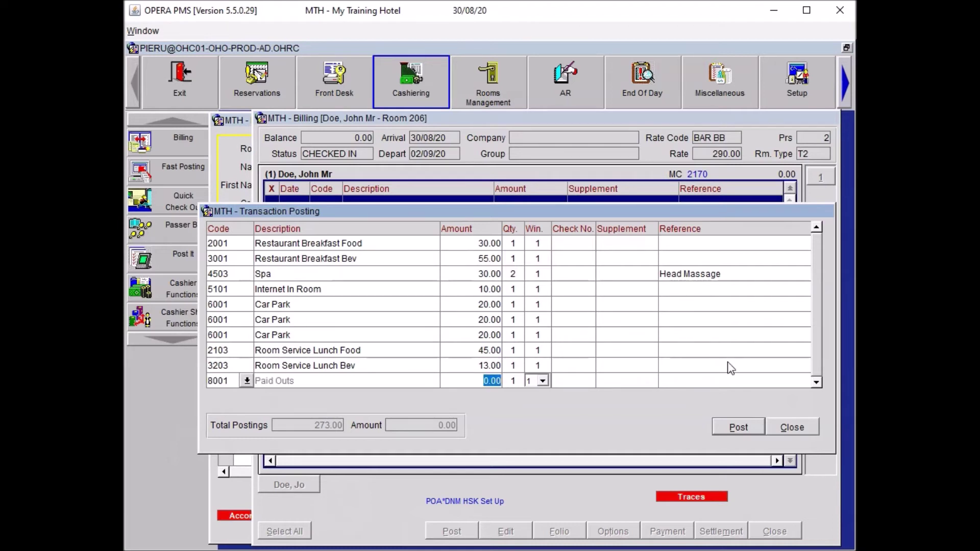
{"action": "type", "text": "15"}
{"action": "key", "text": "Tab"}
{"action": "key", "text": "Tab"}
{"action": "key", "text": "Tab"}
{"action": "key", "text": "Tab"}
{"action": "type", "text": "Hot Wheels Ma"}
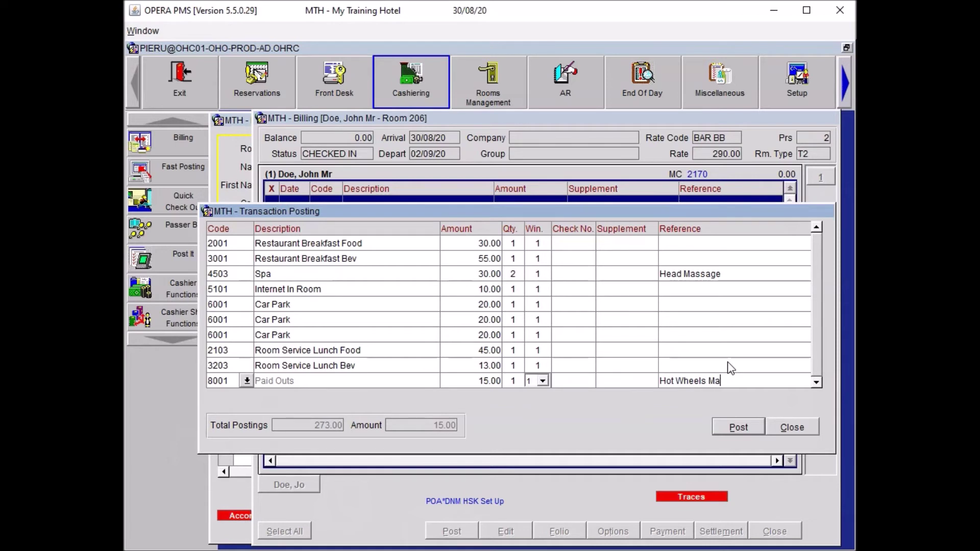
{"action": "type", "text": "gazine"}
{"action": "key", "text": "alt+p"}
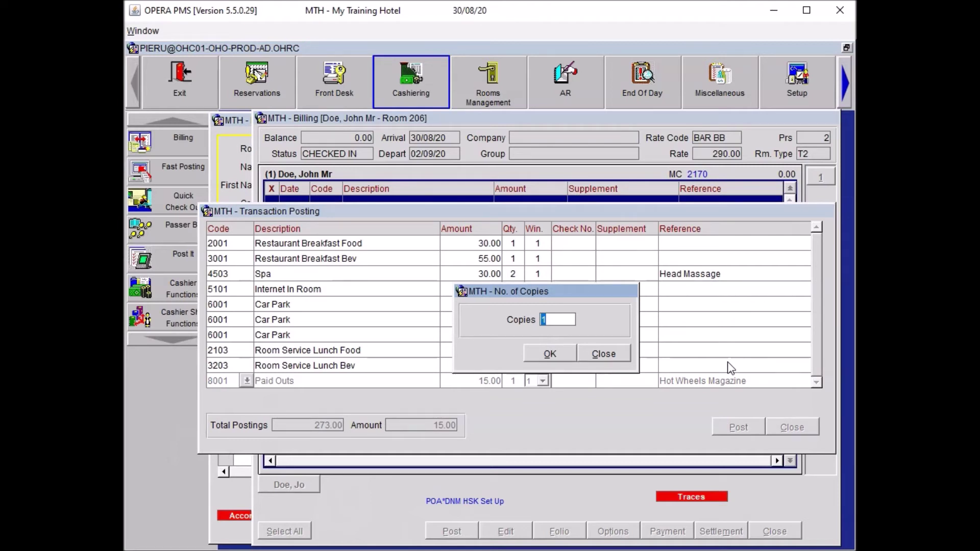
Step: Confirm one copy, then post a Red Wine minibar charge
{"action": "left_click", "coordinate": [603, 354]}
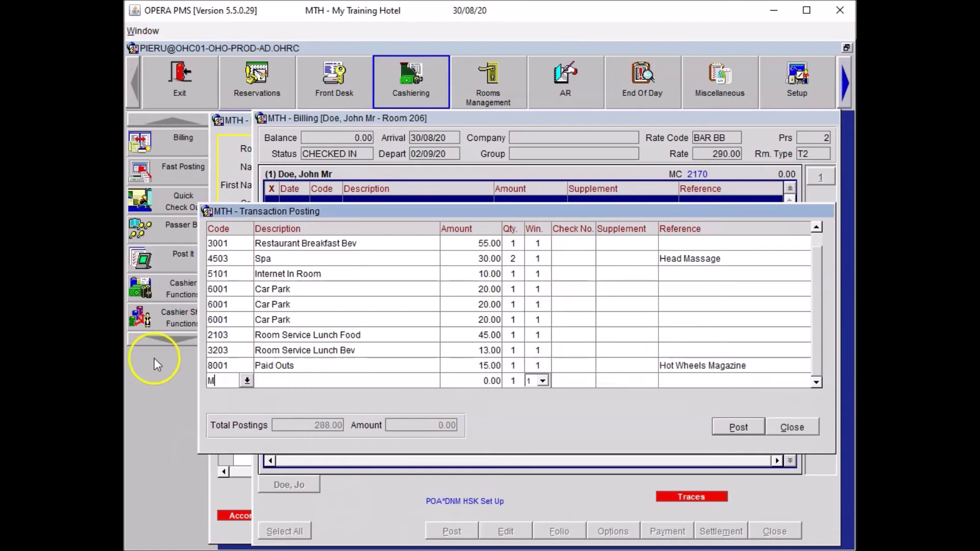
{"action": "type", "text": "2"}
{"action": "key", "text": "Down"}
{"action": "key", "text": "Down"}
{"action": "key", "text": "Down"}
{"action": "key", "text": "Down"}
{"action": "key", "text": "Return"}
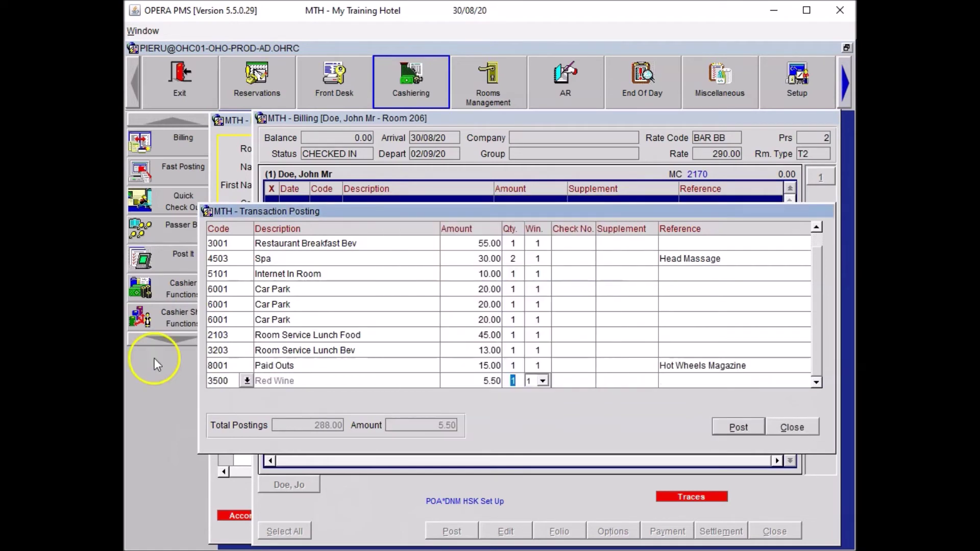
Step: Post Miscellaneous 50.00 x2 'Bathrobes' and a 10.00 Pay TV 'Wolf of Wall Street' charge
{"action": "type", "text": "MIS"}
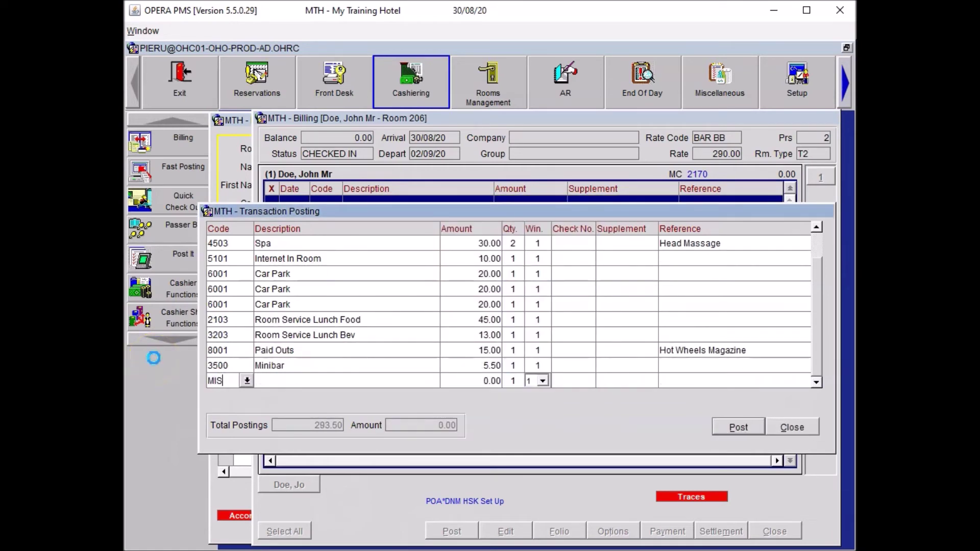
{"action": "key", "text": "Tab"}
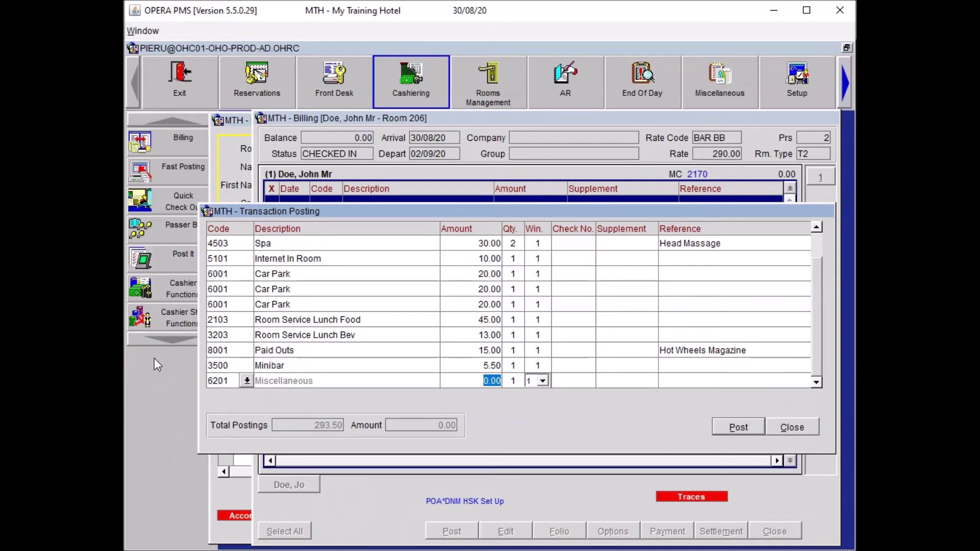
{"action": "type", "text": "50"}
{"action": "key", "text": "Tab"}
{"action": "type", "text": "2"}
{"action": "key", "text": "Tab"}
{"action": "key", "text": "Tab"}
{"action": "key", "text": "Tab"}
{"action": "type", "text": "Bathrob"}
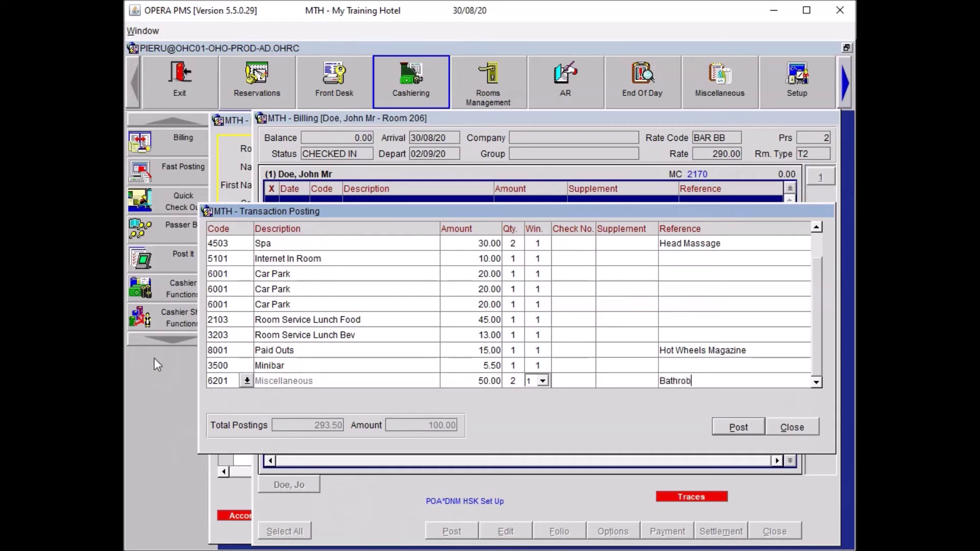
{"action": "type", "text": "es"}
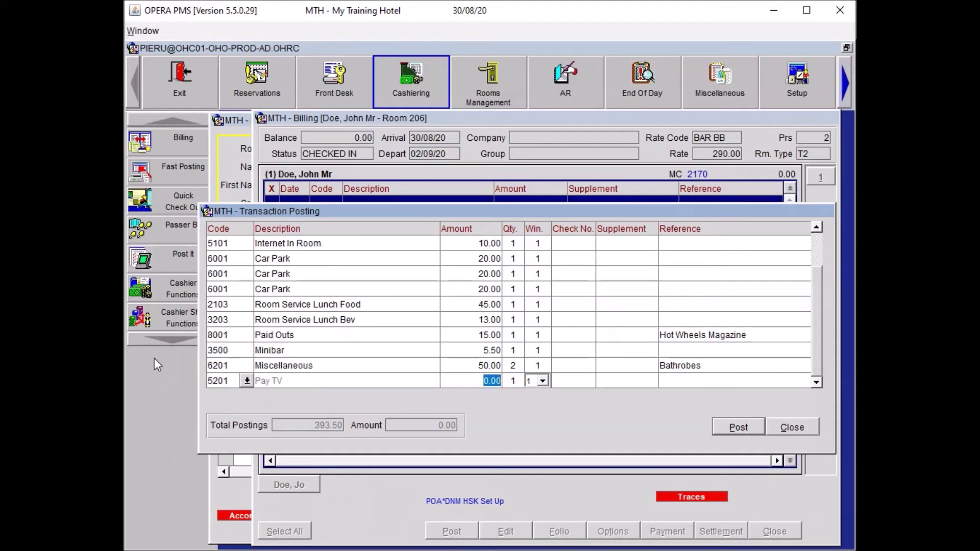
{"action": "type", "text": "10"}
{"action": "key", "text": "Tab"}
{"action": "key", "text": "Tab"}
{"action": "type", "text": "Wolf of Wall Street"}
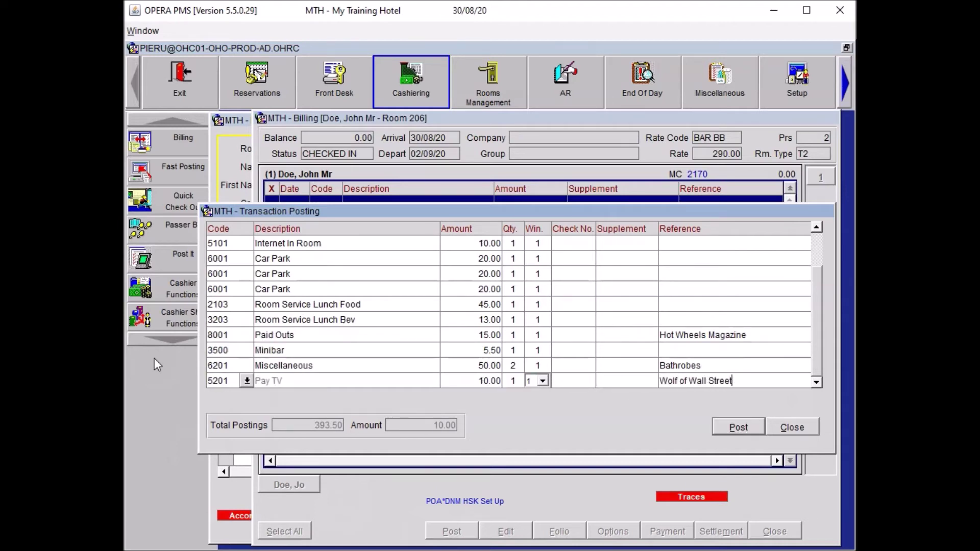
{"action": "key", "text": "Tab"}
Step: Post Restaurant Dinner Food 65.00 and Restaurant Dinner Bev 13.00
{"action": "type", "text": "REST"}
{"action": "key", "text": "Tab"}
{"action": "key", "text": "Down"}
{"action": "key", "text": "Down"}
{"action": "key", "text": "Return"}
{"action": "type", "text": "65"}
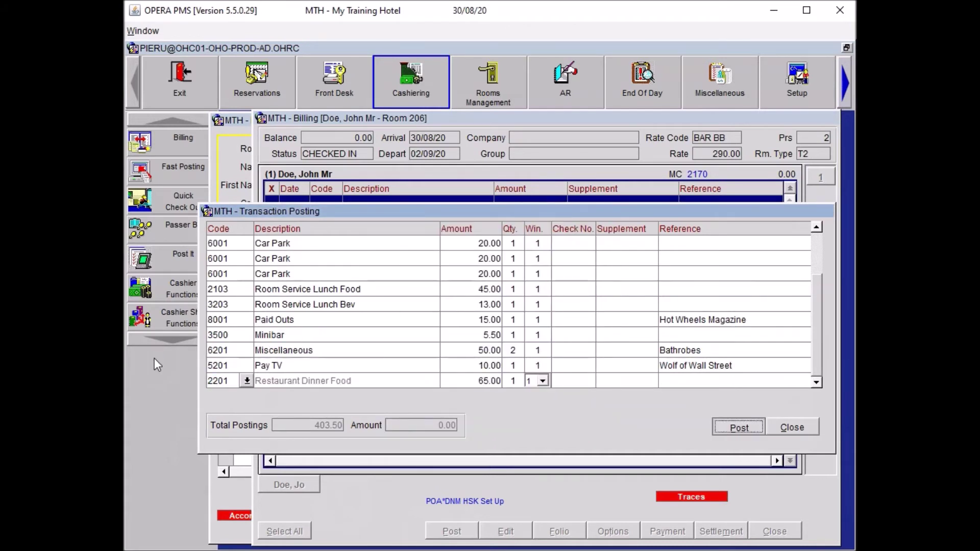
{"action": "key", "text": "Tab"}
{"action": "key", "text": "Tab"}
{"action": "key", "text": "Tab"}
{"action": "type", "text": "RES"}
{"action": "key", "text": "Tab"}
{"action": "key", "text": "Down"}
{"action": "key", "text": "Down"}
{"action": "key", "text": "Down"}
{"action": "key", "text": "Down"}
{"action": "key", "text": "Down"}
{"action": "key", "text": "Return"}
{"action": "type", "text": "13"}
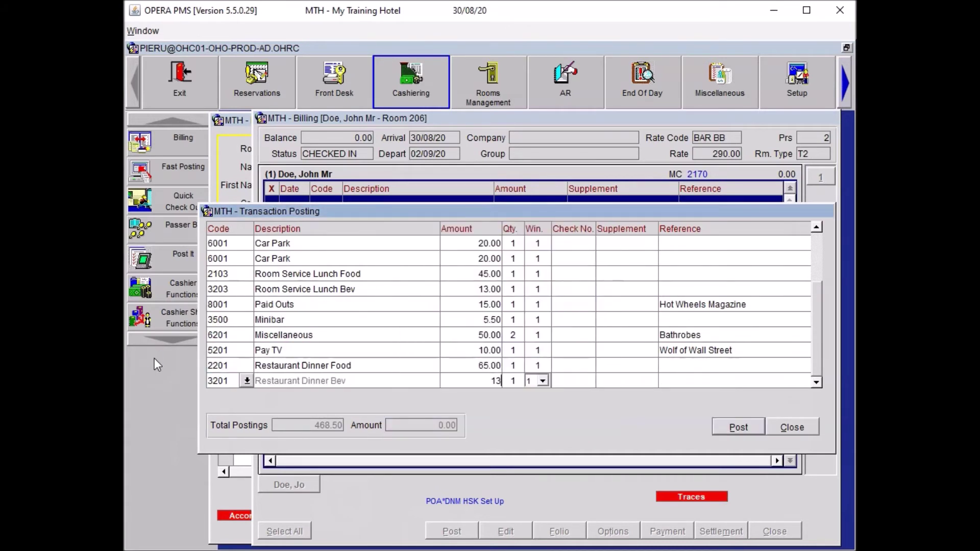
{"action": "key", "text": "Tab"}
{"action": "key", "text": "Tab"}
{"action": "key", "text": "Tab"}
Step: Post a 30.00 PAID 'Taxi to City Airport' paid-out and return to the folio
{"action": "type", "text": "PAID"}
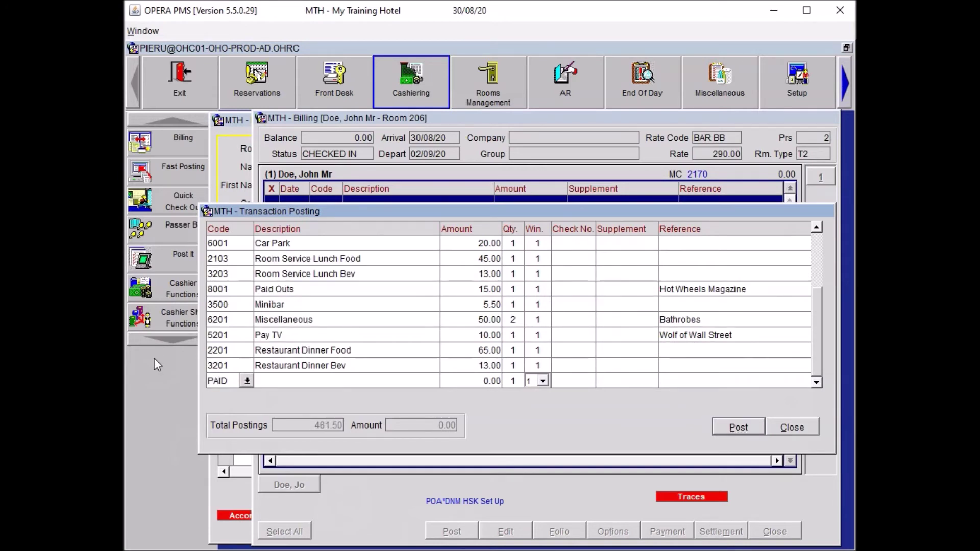
{"action": "key", "text": "Tab"}
{"action": "type", "text": "30"}
{"action": "key", "text": "Tab"}
{"action": "key", "text": "Tab"}
{"action": "key", "text": "Tab"}
{"action": "key", "text": "Tab"}
{"action": "key", "text": "Tab"}
{"action": "type", "text": "Taxi to City Airport"}
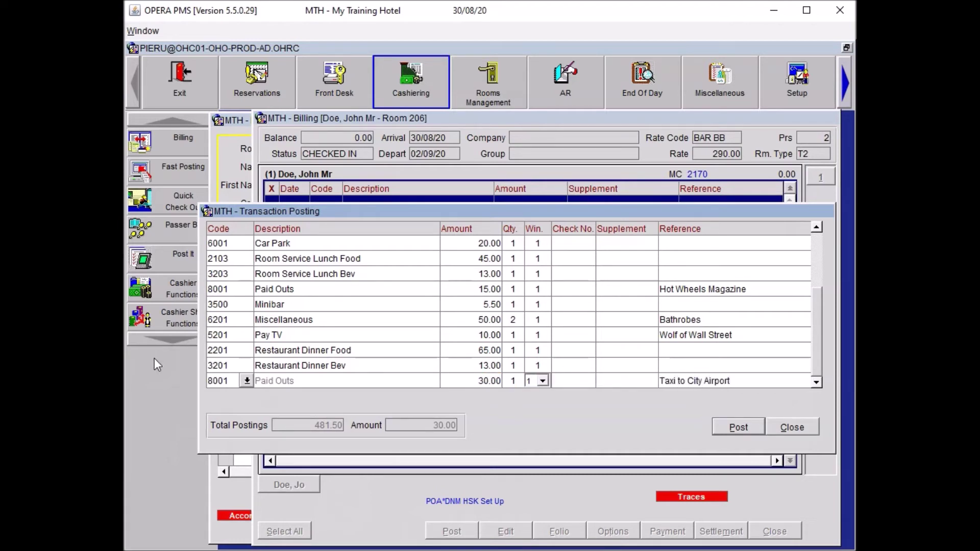
{"action": "key", "text": "Return"}
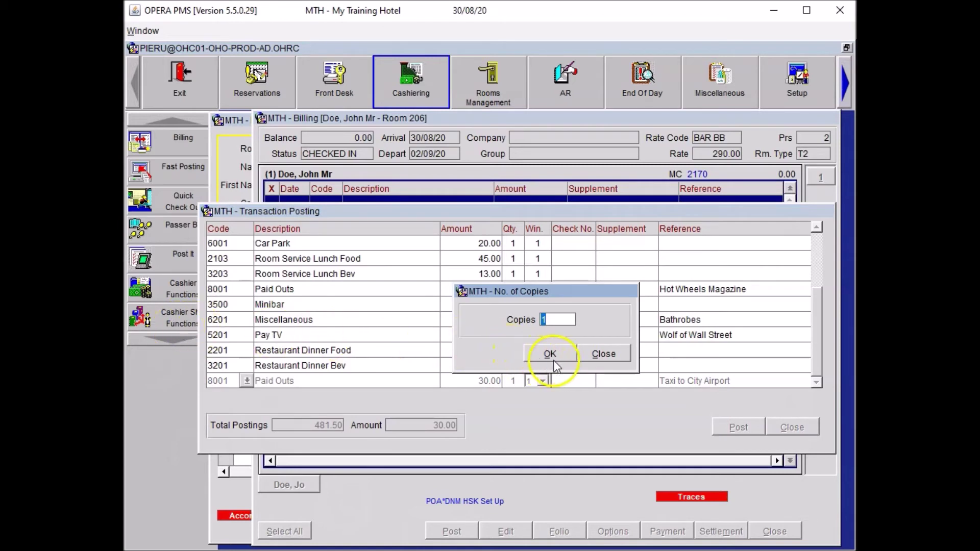
{"action": "left_click", "coordinate": [611, 356]}
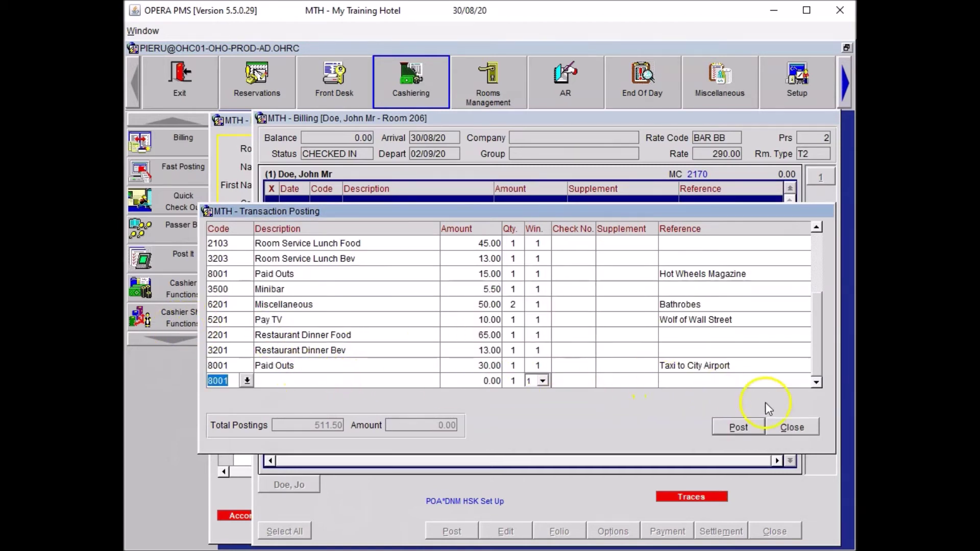
{"action": "left_click", "coordinate": [789, 427]}
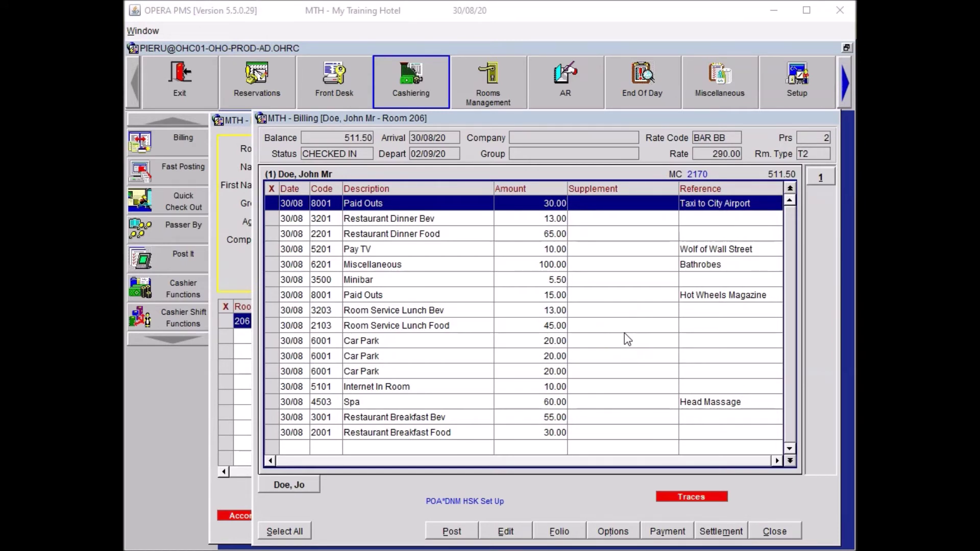
Step: Post room and tax via Settlement as Early Departure, leaving the payment unsettled
{"action": "left_click", "coordinate": [717, 531]}
{"action": "left_click", "coordinate": [542, 321]}
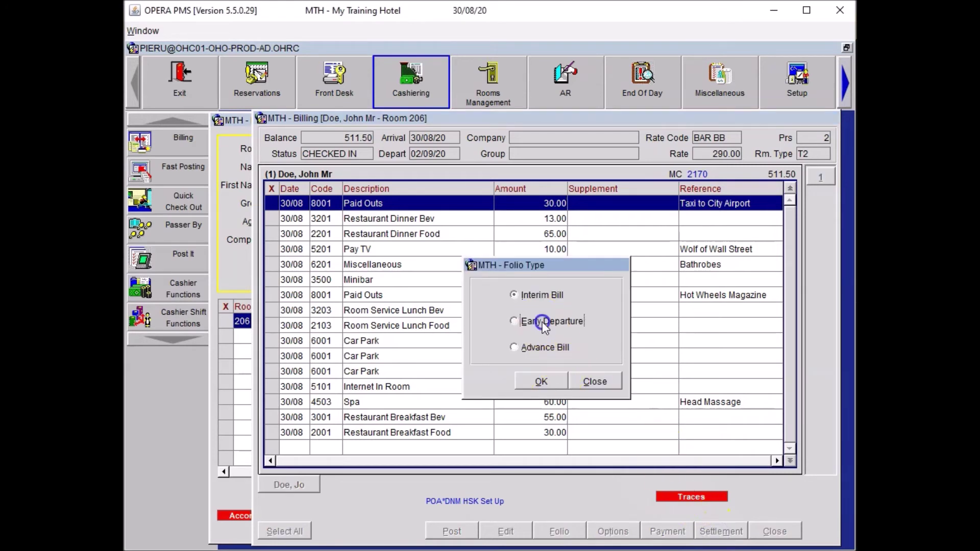
{"action": "left_click", "coordinate": [541, 380]}
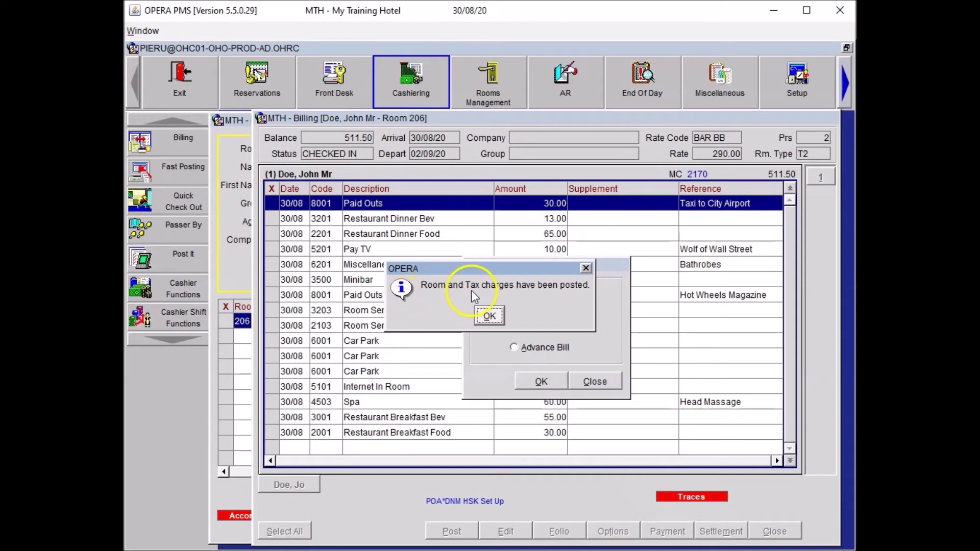
{"action": "left_click", "coordinate": [489, 316]}
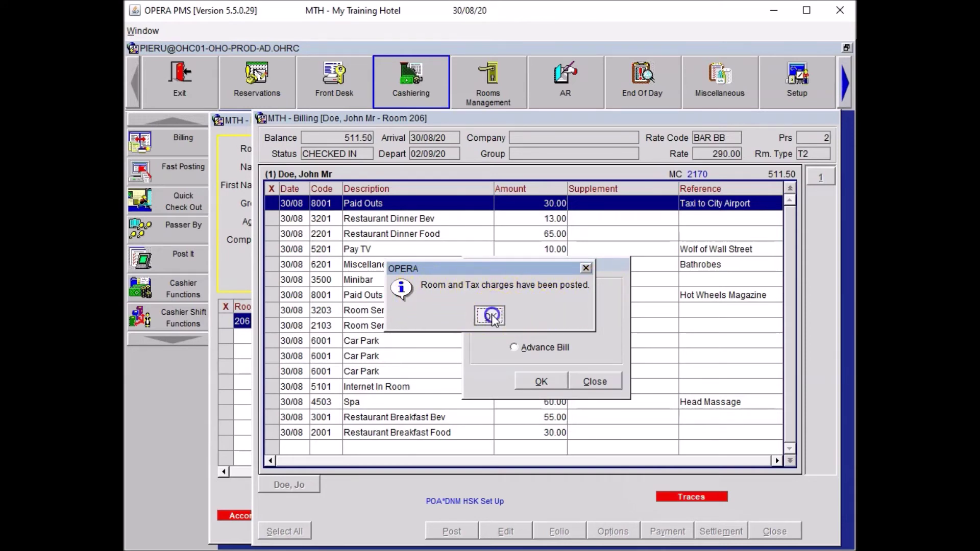
{"action": "left_click", "coordinate": [618, 426]}
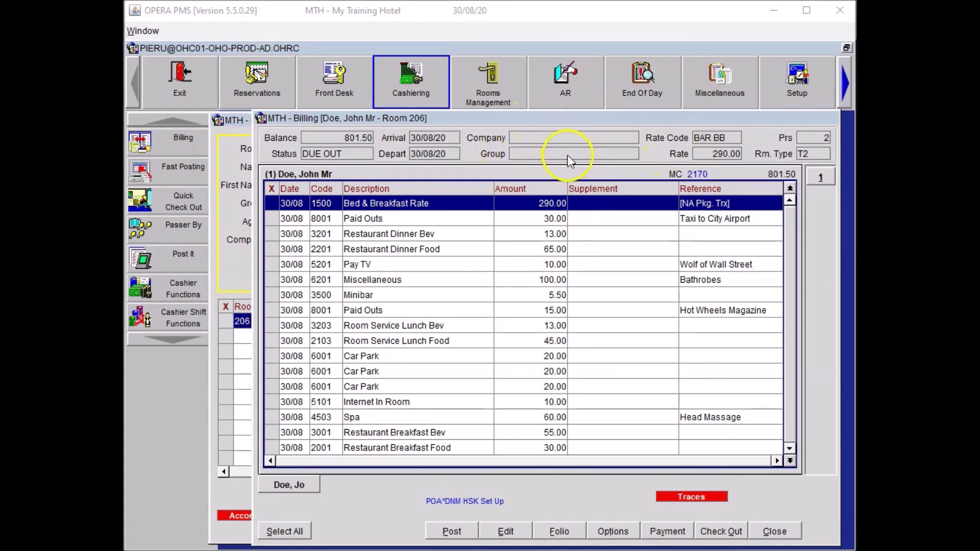
Step: Open Options > Agent/Company and select the Company field in Profile Linkage
{"action": "left_click", "coordinate": [607, 532]}
{"action": "left_click", "coordinate": [462, 256]}
{"action": "left_click", "coordinate": [461, 273]}
{"action": "type", "text": "Saucy Sandwich Ltd"}
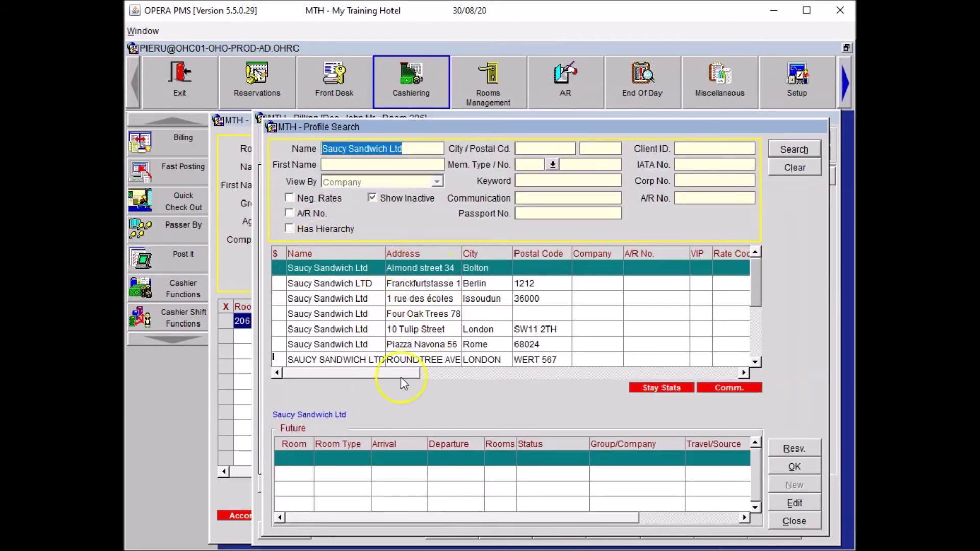
{"action": "left_click_drag", "start_coordinate": [757, 302], "coordinate": [759, 355]}
{"action": "left_click", "coordinate": [808, 152]}
{"action": "left_click", "coordinate": [781, 486]}
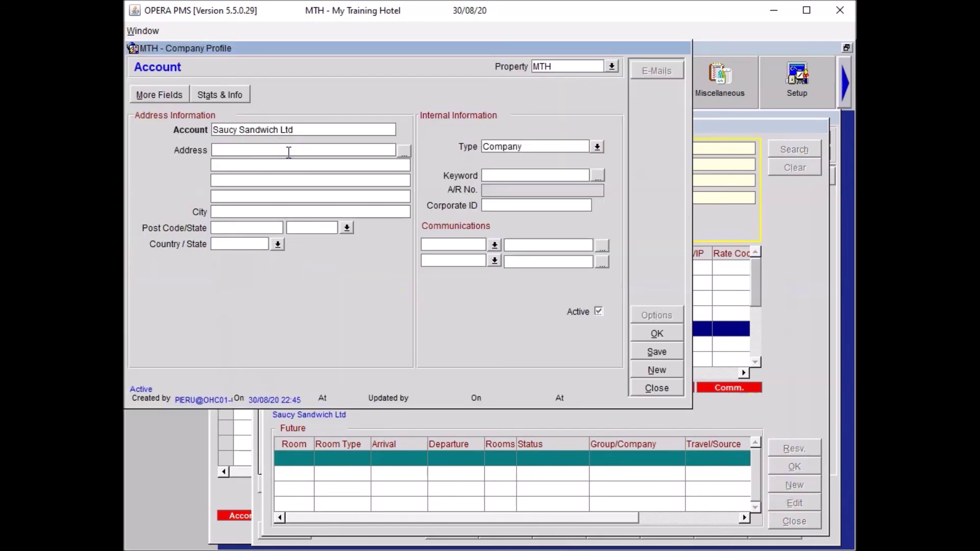
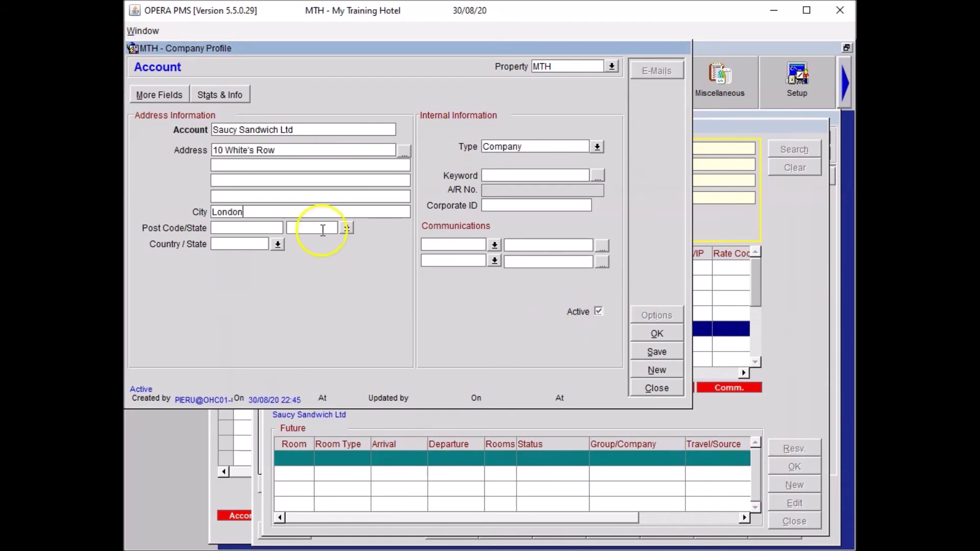
{"action": "key", "text": "Tab"}
Step: Add the company's EMAIL and BUSINESS phone, country GB, save, and link it to the reservation
{"action": "left_click", "coordinate": [448, 243]}
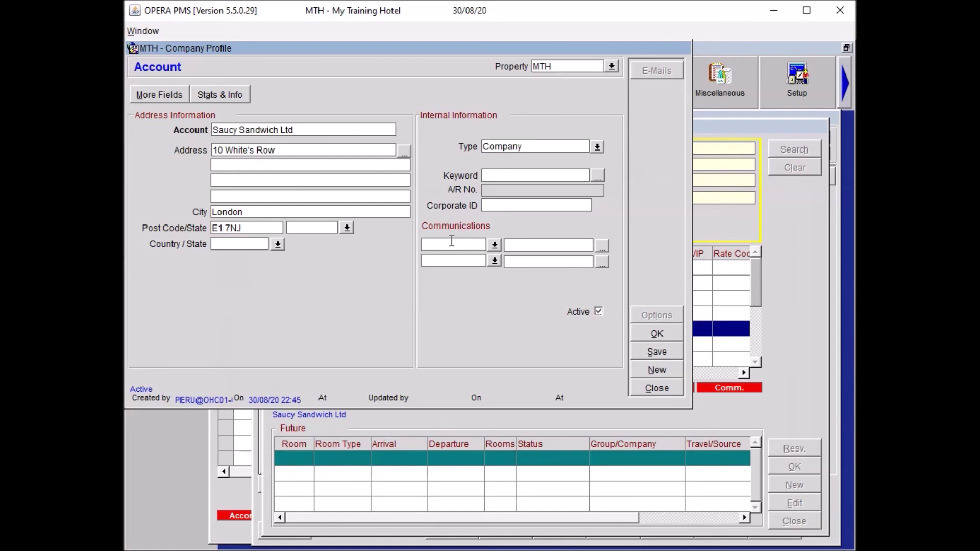
{"action": "type", "text": "EMAIL"}
{"action": "key", "text": "Tab"}
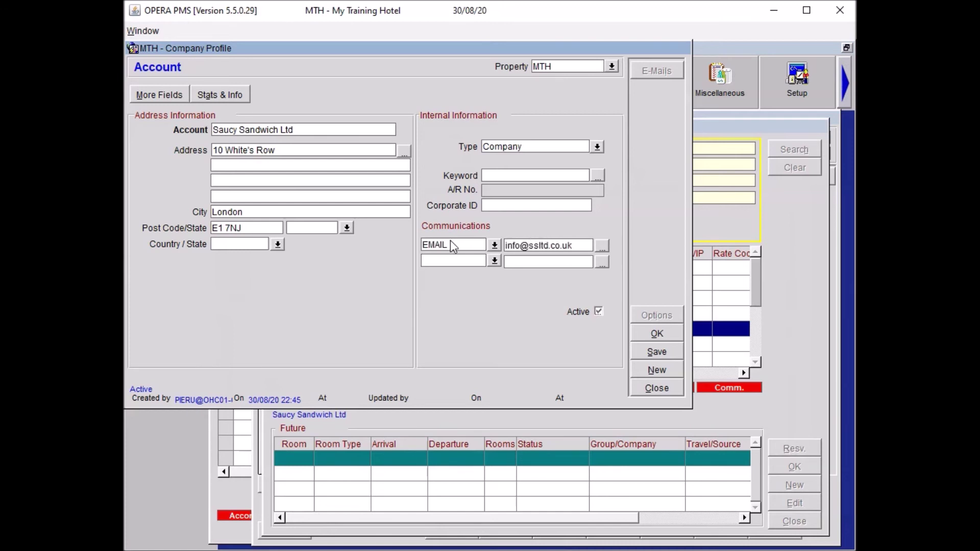
{"action": "key", "text": "Tab"}
{"action": "type", "text": "BUSINESS"}
{"action": "key", "text": "Tab"}
{"action": "left_click", "coordinate": [228, 244]}
{"action": "type", "text": "GB"}
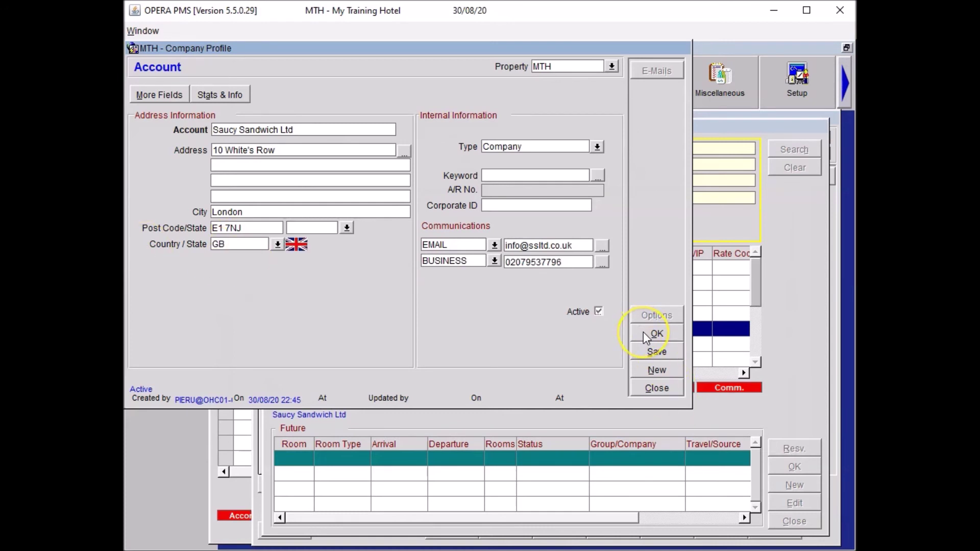
{"action": "left_click", "coordinate": [643, 332]}
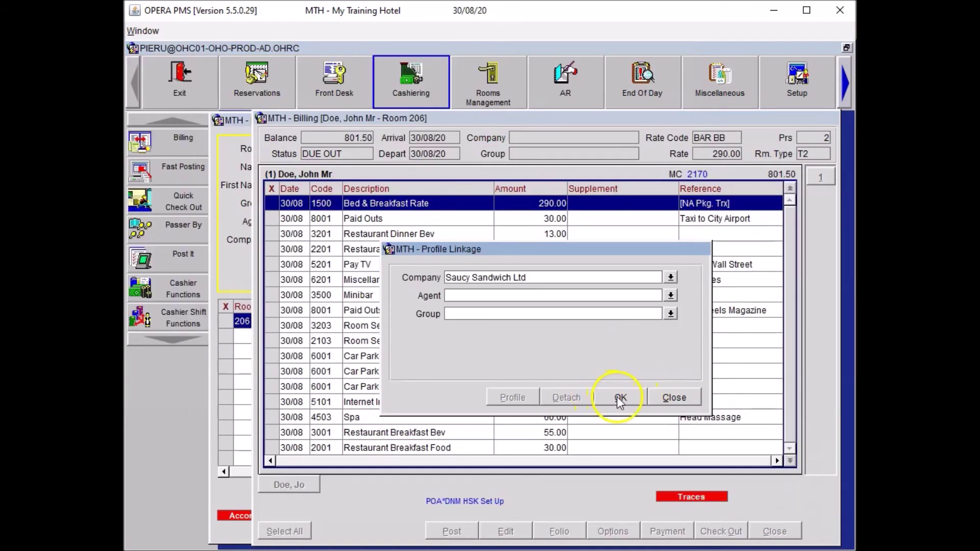
{"action": "left_click", "coordinate": [619, 401]}
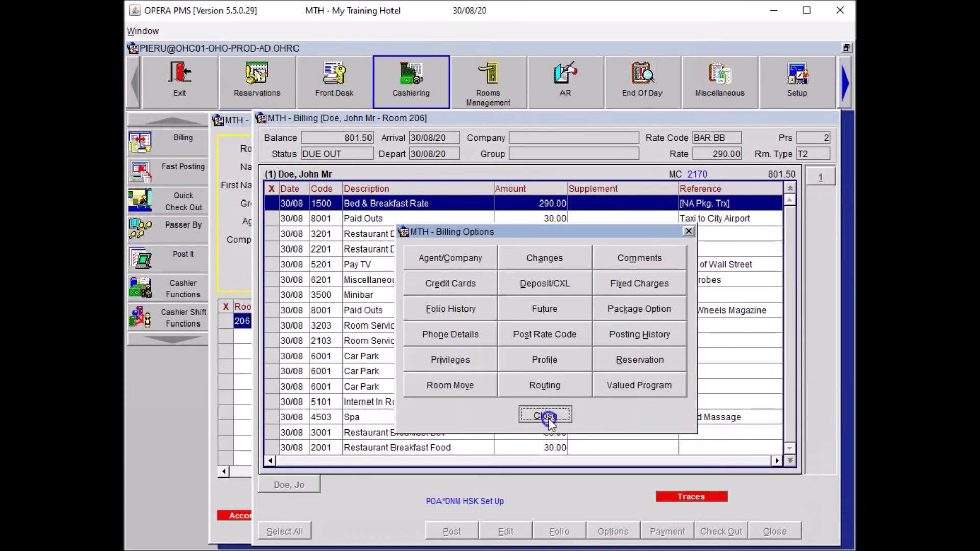
{"action": "left_click", "coordinate": [545, 416]}
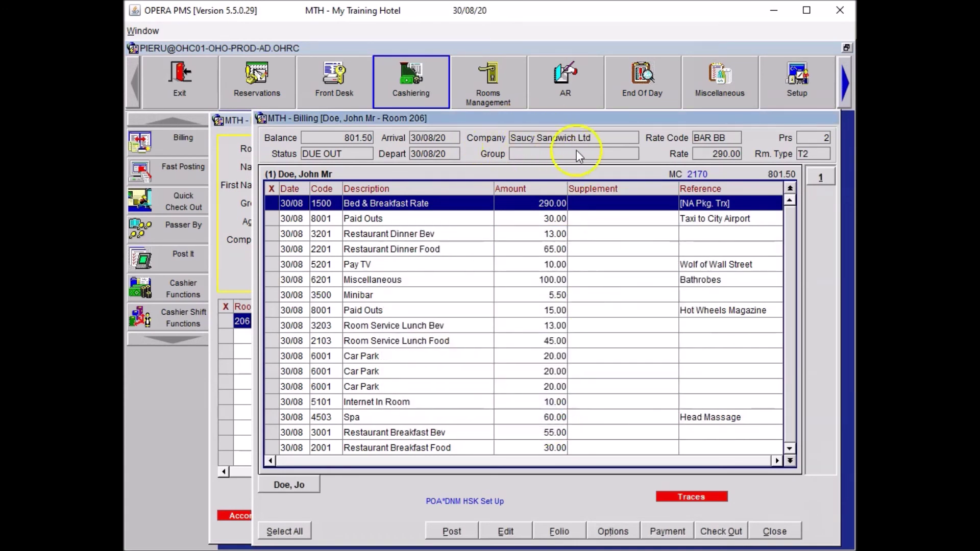
{"action": "left_click", "coordinate": [614, 531]}
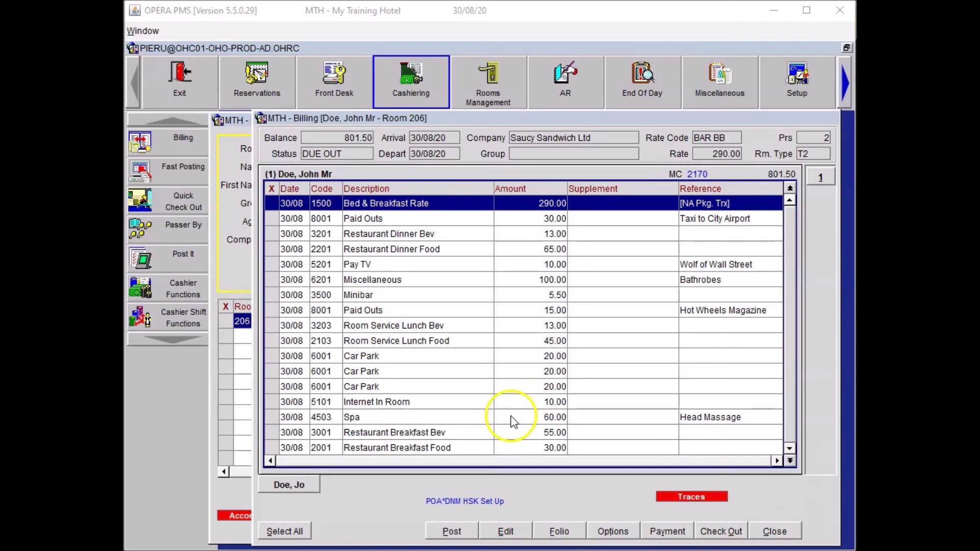
Step: Create a Window routing of room 206 charges to Saucy Sandwich Ltd, without refreshing folios
{"action": "left_click", "coordinate": [612, 532]}
{"action": "left_click", "coordinate": [544, 390]}
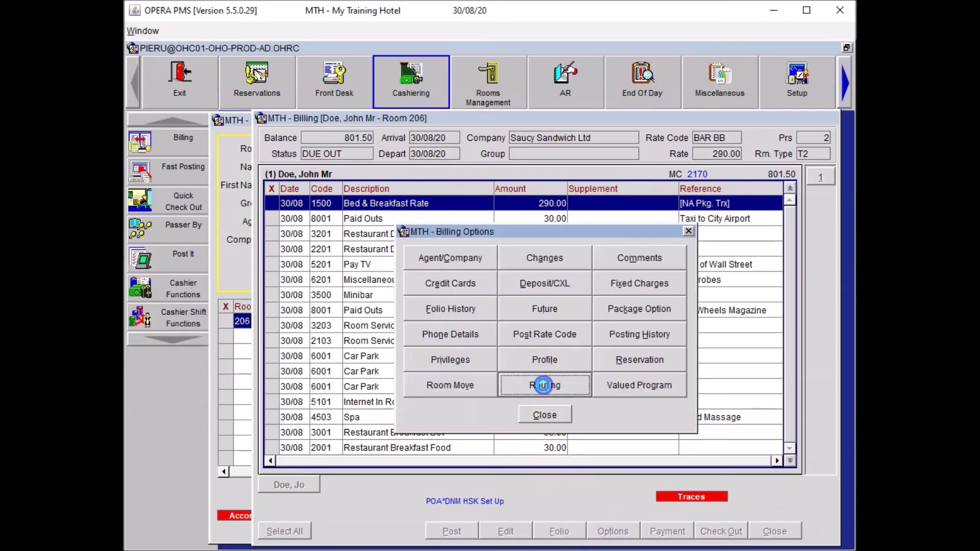
{"action": "left_click", "coordinate": [484, 182]}
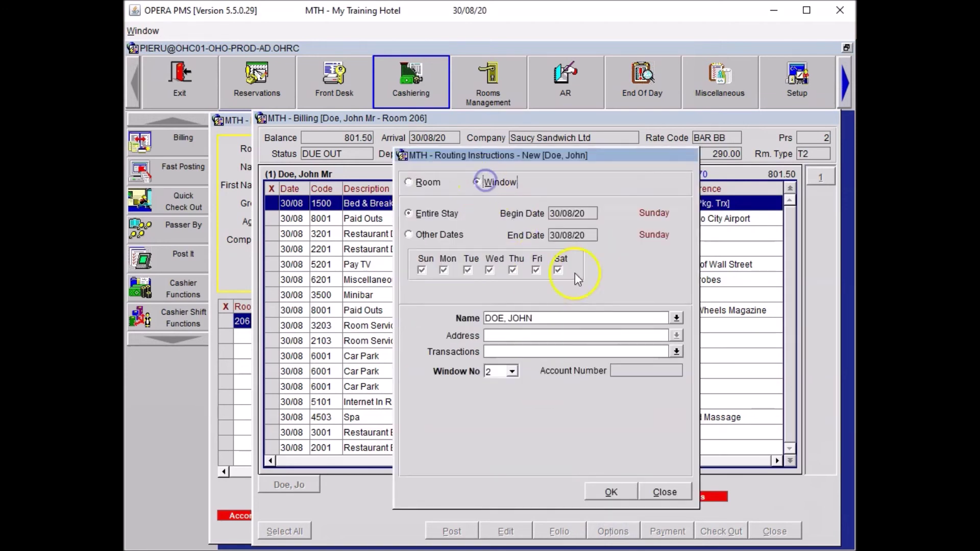
{"action": "left_click", "coordinate": [675, 318]}
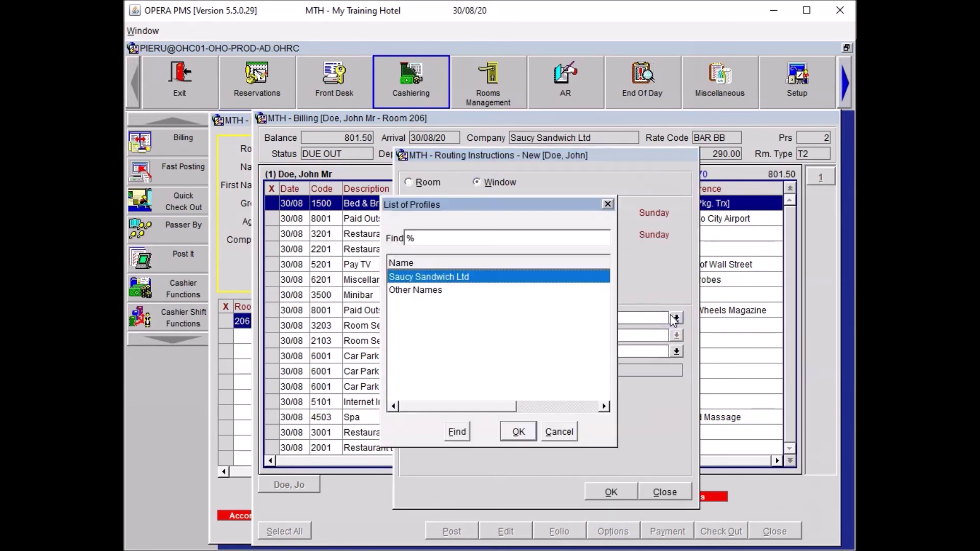
{"action": "left_click", "coordinate": [518, 432]}
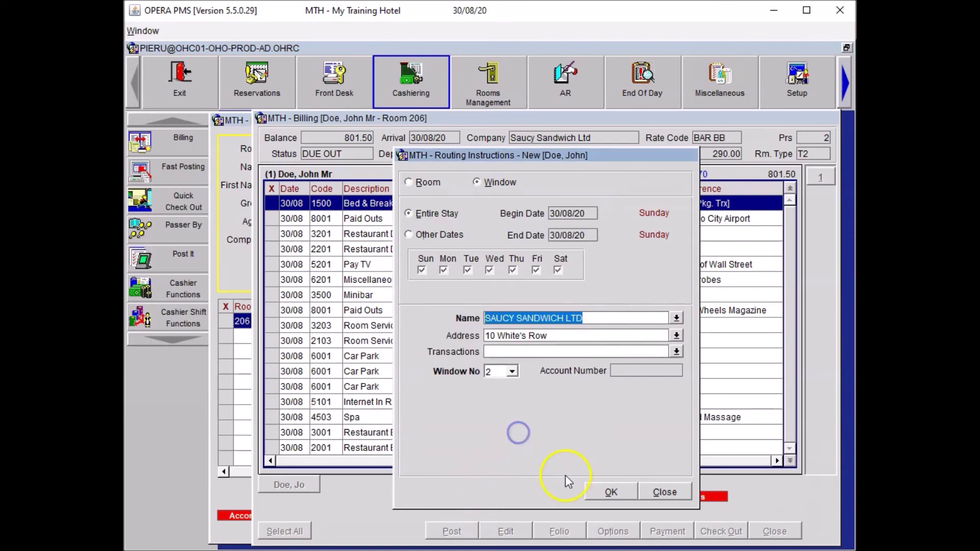
{"action": "left_click", "coordinate": [610, 492]}
{"action": "left_click", "coordinate": [789, 402]}
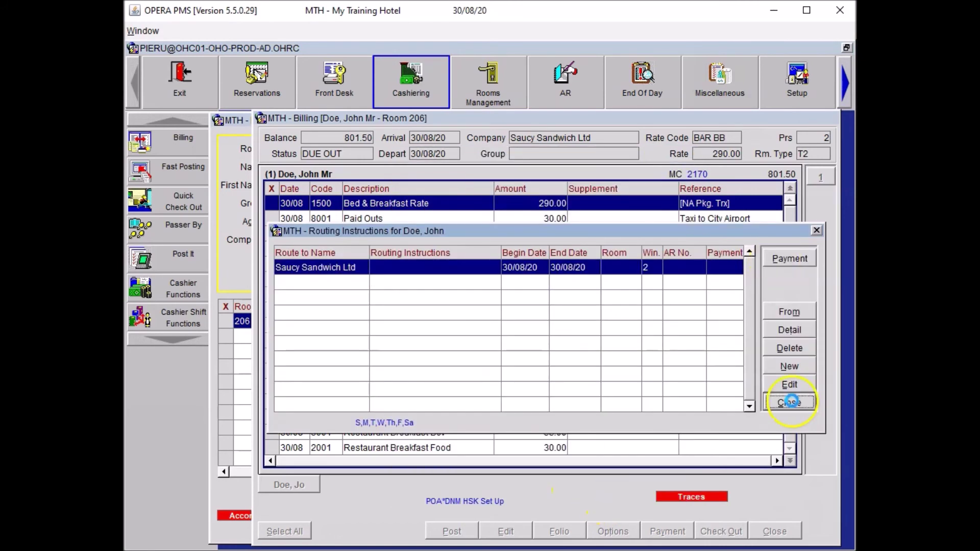
{"action": "left_click", "coordinate": [511, 317]}
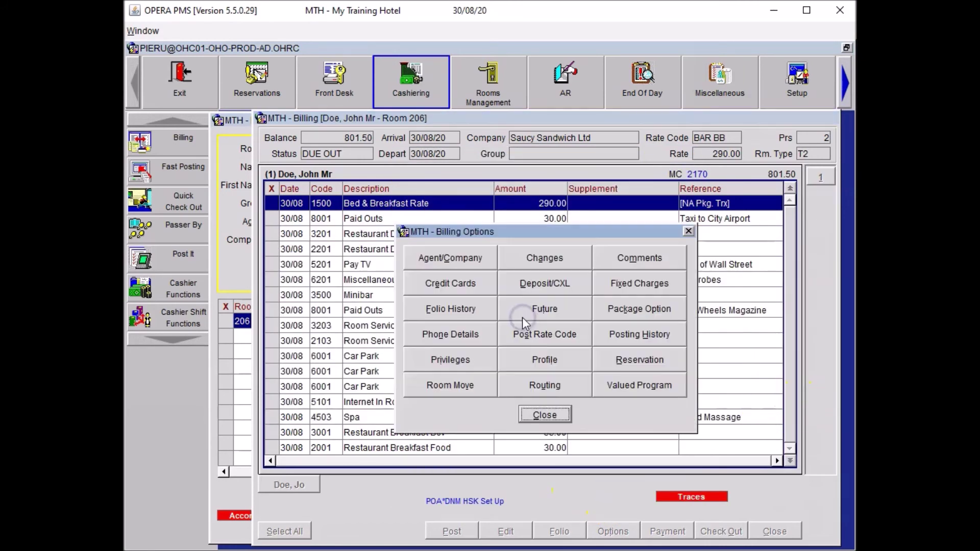
{"action": "left_click", "coordinate": [544, 415]}
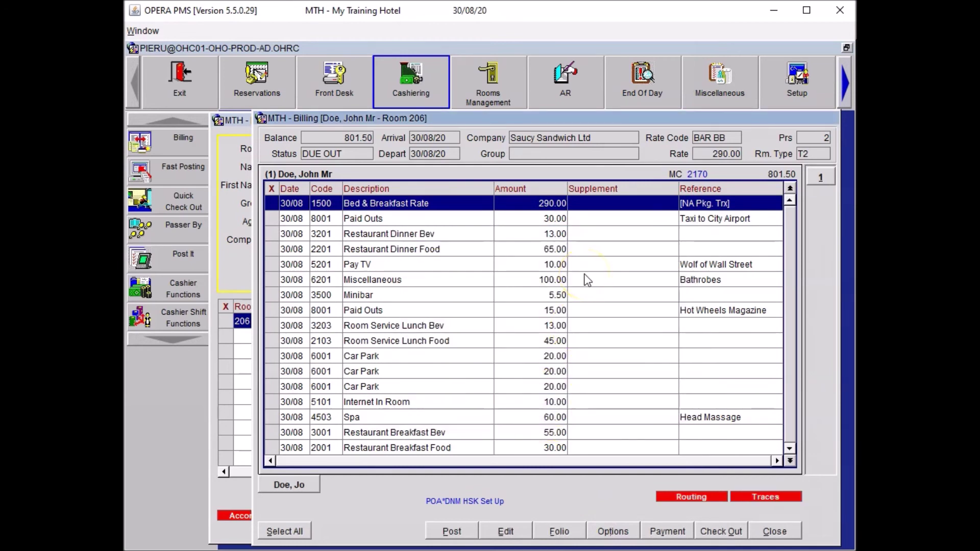
Step: Open a second folio window and move the Spa, Bed & Breakfast Rate and Paid Outs charges into it
{"action": "right_click", "coordinate": [587, 280]}
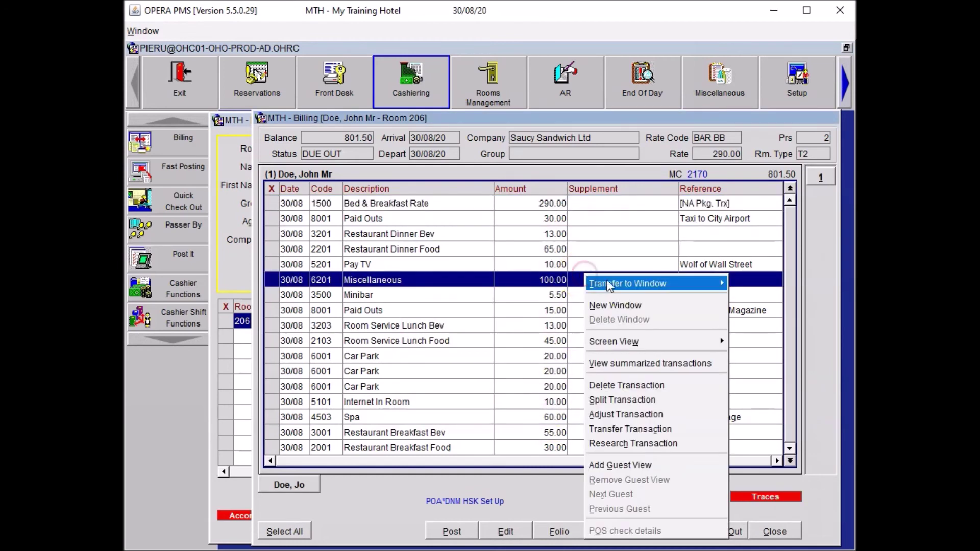
{"action": "left_click", "coordinate": [615, 304]}
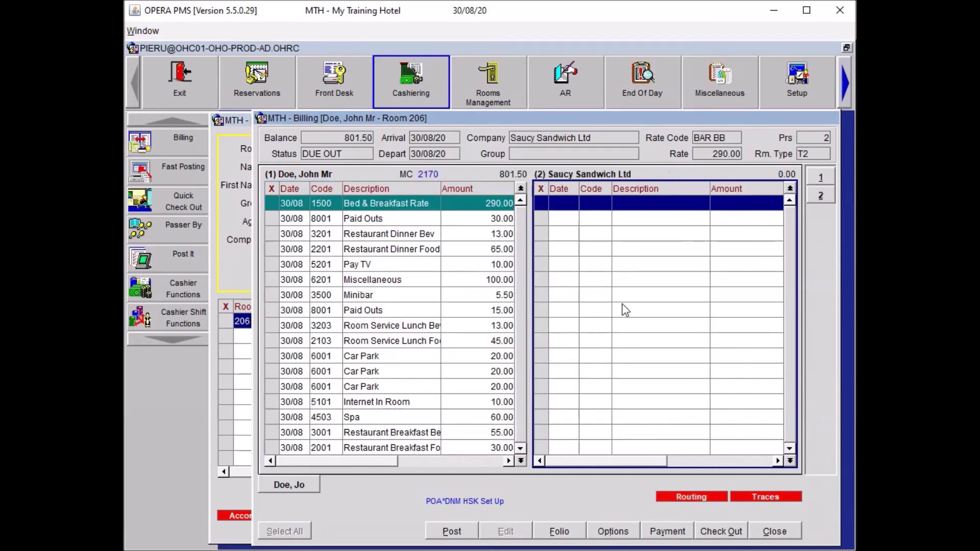
{"action": "left_click", "coordinate": [337, 418]}
{"action": "left_click", "coordinate": [612, 248]}
{"action": "left_click", "coordinate": [424, 289]}
{"action": "left_click_drag", "start_coordinate": [396, 217], "coordinate": [588, 238]}
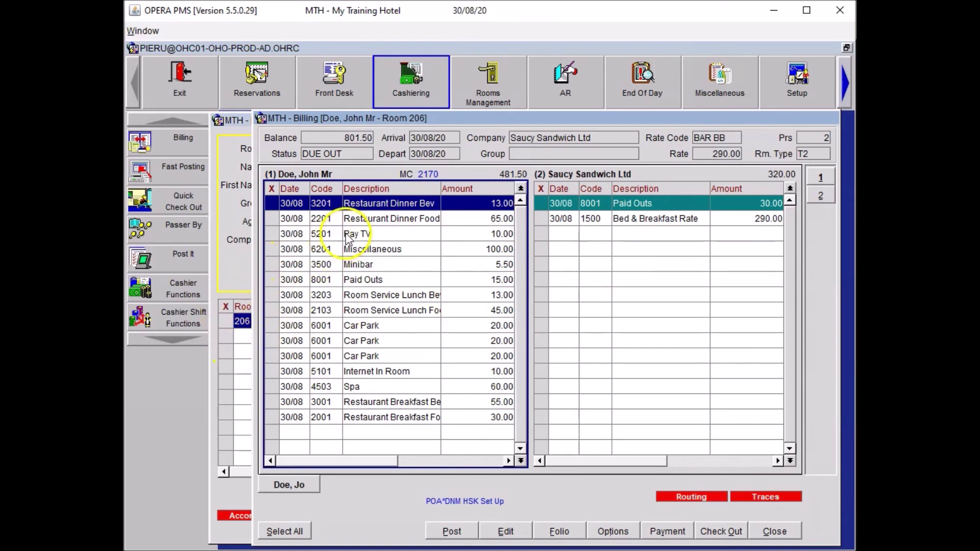
Step: Mark Restaurant Dinner Food and Restaurant Breakfast Food and drag them into the Saucy Sandwich Ltd window
{"action": "left_click", "coordinate": [272, 218]}
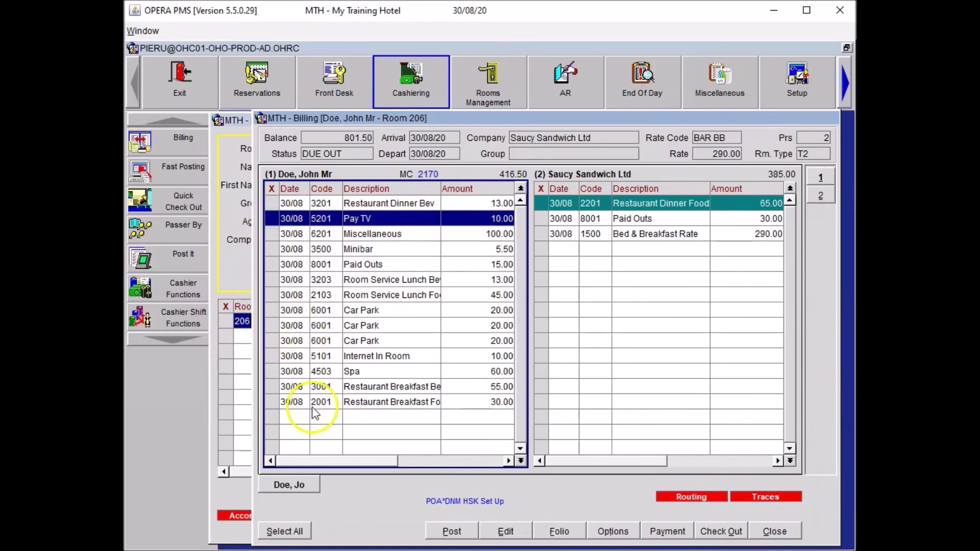
{"action": "left_click", "coordinate": [271, 402]}
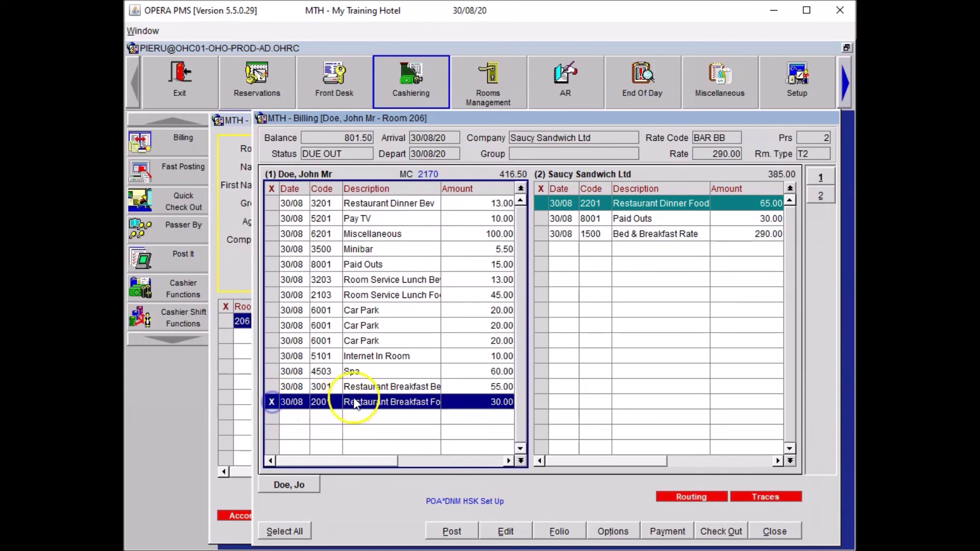
{"action": "left_click_drag", "start_coordinate": [357, 401], "coordinate": [645, 352]}
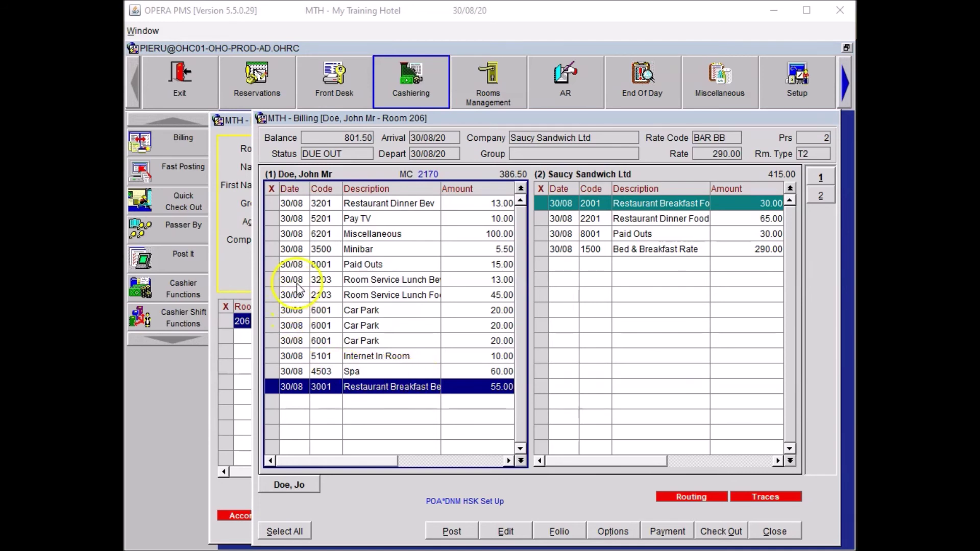
Step: Select all charges in the guest's window and split each by percentage into 50% halves
{"action": "left_click", "coordinate": [339, 411]}
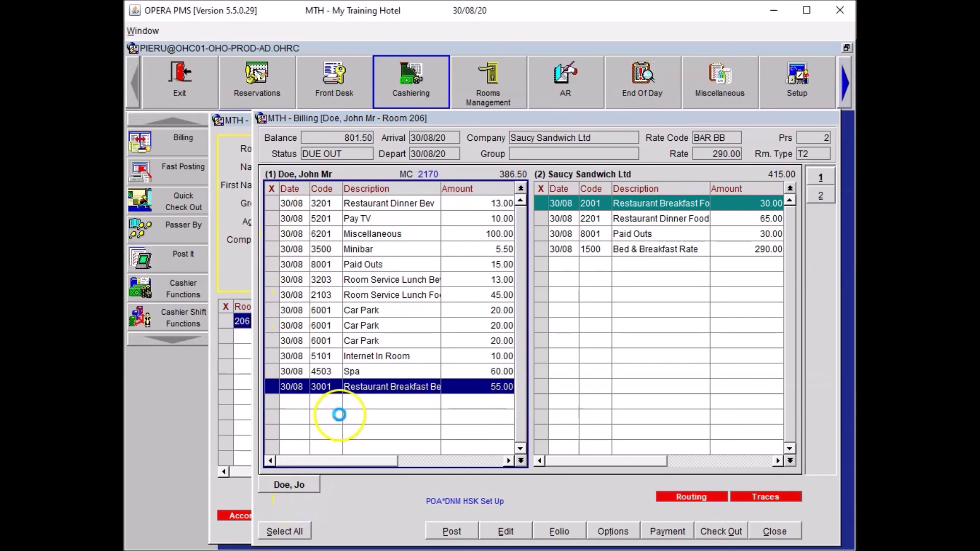
{"action": "left_click", "coordinate": [289, 526]}
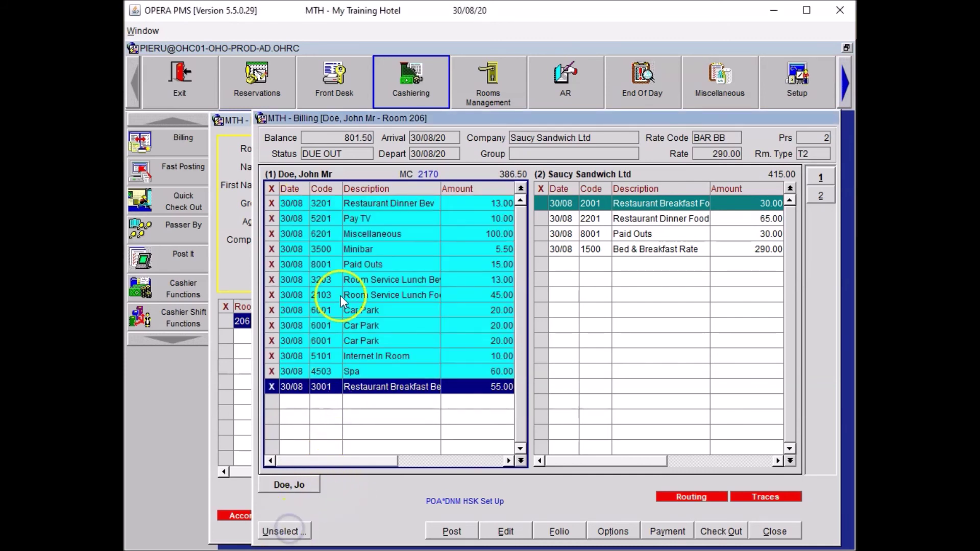
{"action": "left_click", "coordinate": [365, 282]}
{"action": "right_click", "coordinate": [365, 282]}
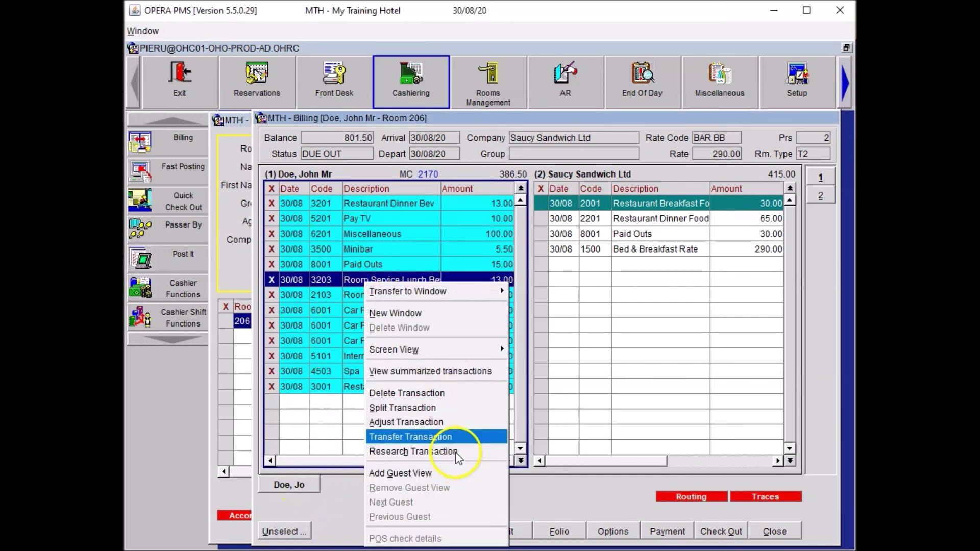
{"action": "left_click", "coordinate": [438, 407]}
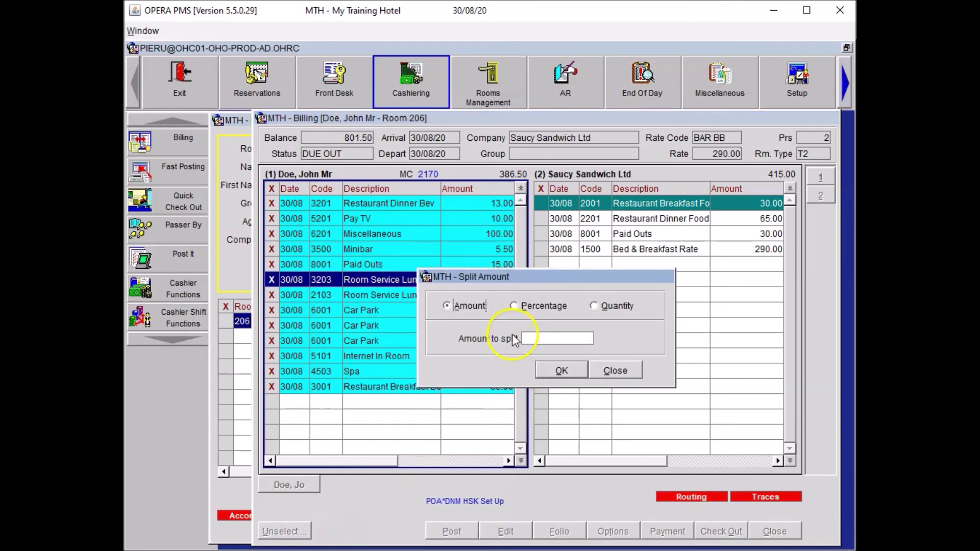
{"action": "left_click", "coordinate": [525, 305]}
{"action": "left_click", "coordinate": [545, 337]}
{"action": "type", "text": "50"}
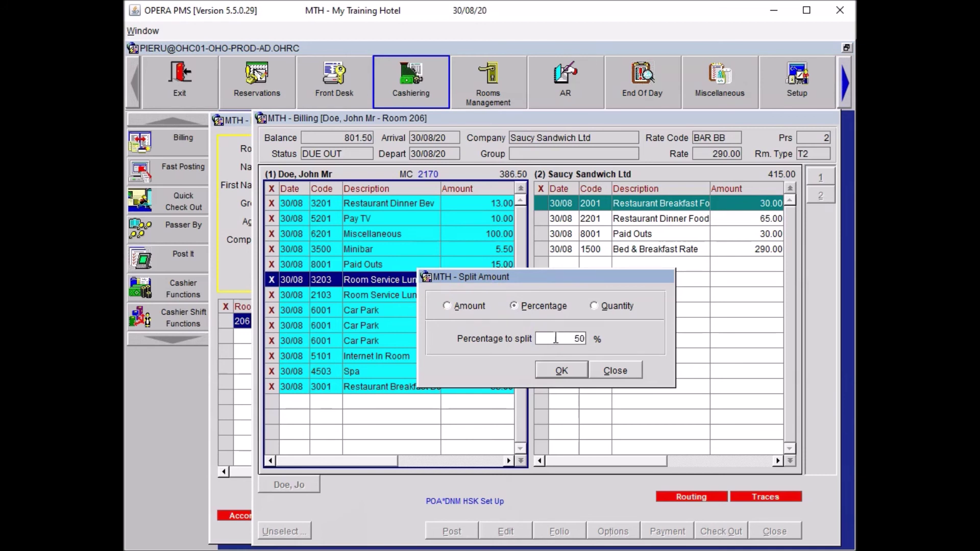
{"action": "left_click", "coordinate": [561, 370]}
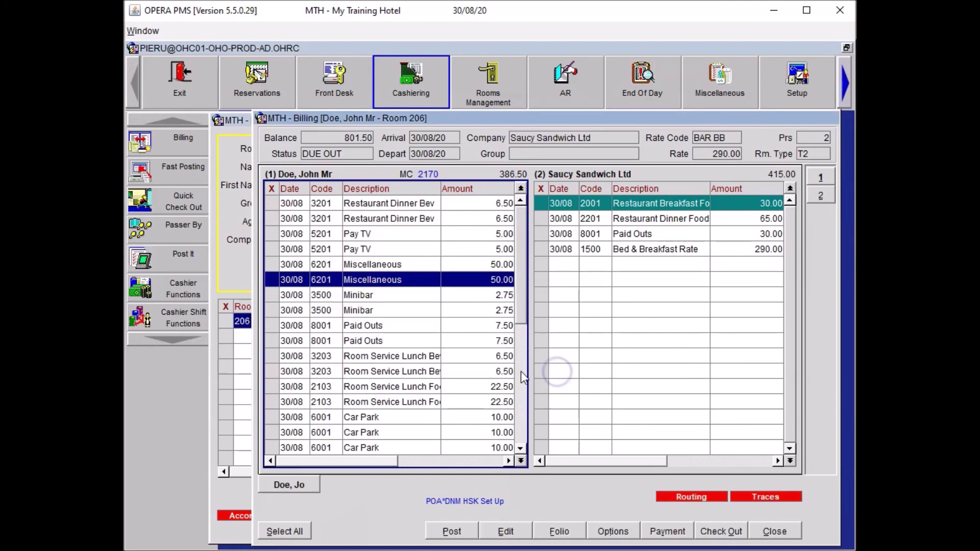
Step: Mark one half of the Restaurant Dinner Bev, Pay TV, Miscellaneous, Minibar, Paid Outs, room service lunch and Car Park pairs
{"action": "left_click", "coordinate": [273, 203]}
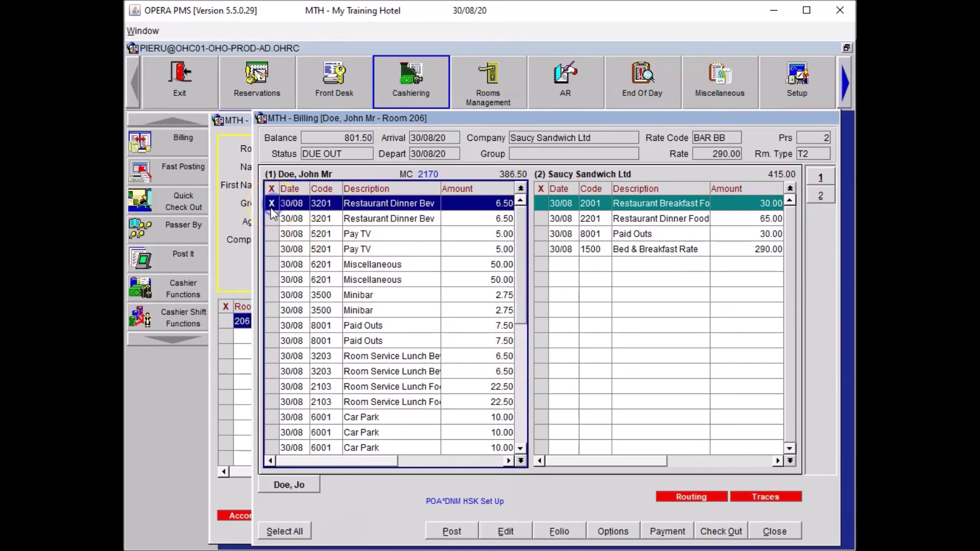
{"action": "left_click", "coordinate": [271, 234]}
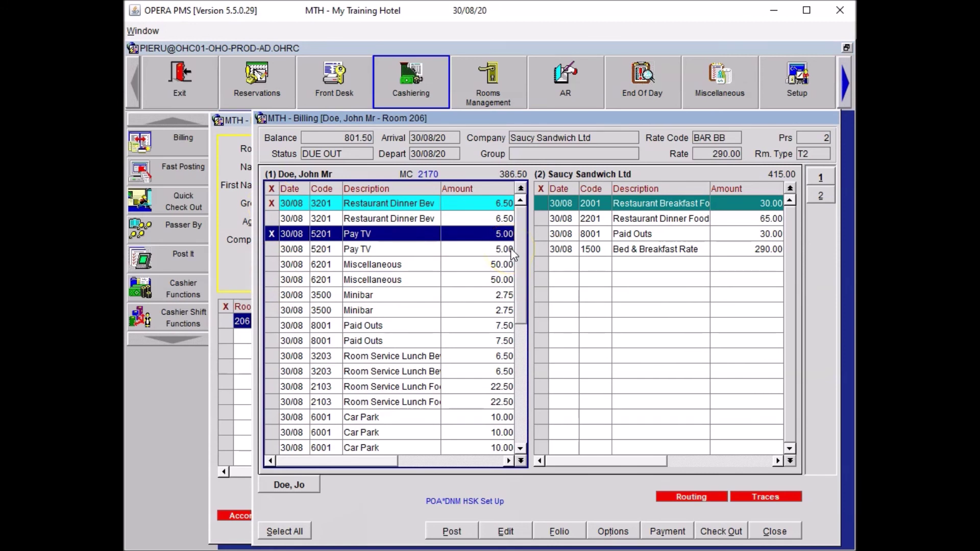
{"action": "key", "text": "Down"}
{"action": "key", "text": "Down"}
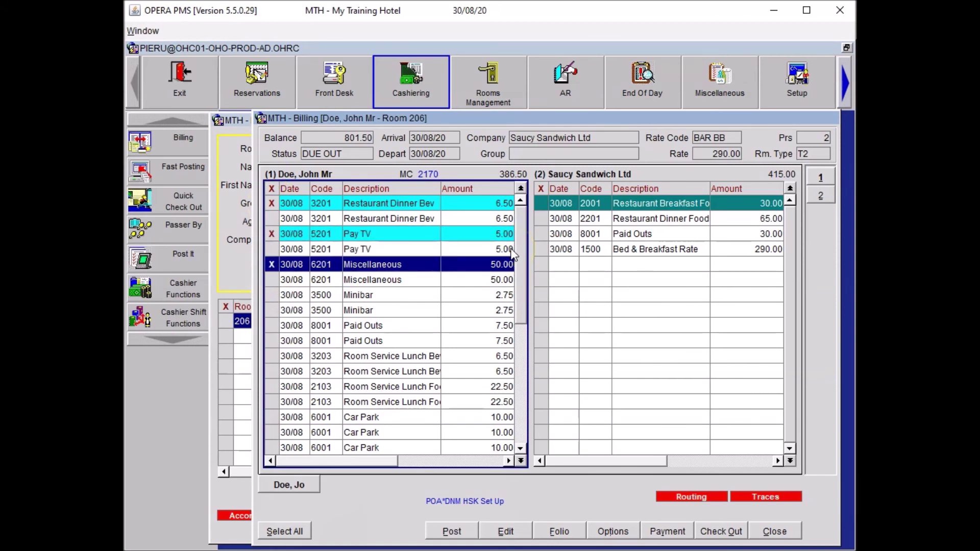
{"action": "key", "text": "Down"}
{"action": "key", "text": "Down"}
{"action": "key", "text": "space"}
{"action": "key", "text": "Down"}
{"action": "key", "text": "Down"}
{"action": "key", "text": "space"}
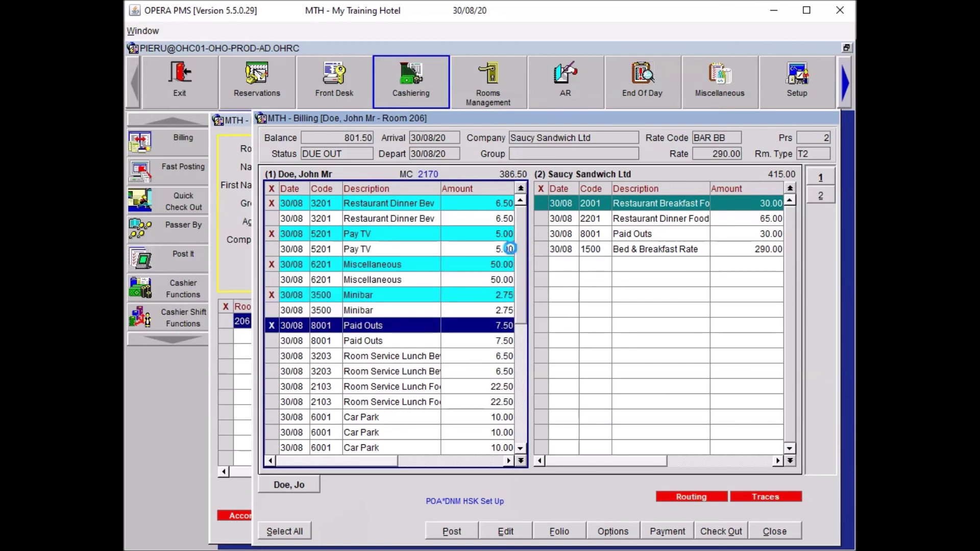
{"action": "key", "text": "Down"}
{"action": "key", "text": "Down"}
{"action": "key", "text": "space"}
{"action": "key", "text": "Down"}
{"action": "key", "text": "Down"}
{"action": "key", "text": "space"}
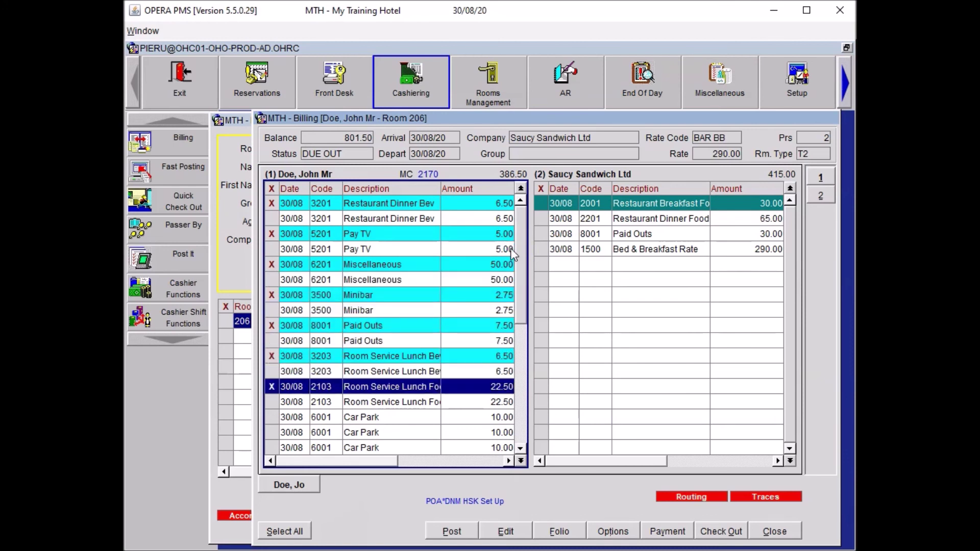
{"action": "key", "text": "Down"}
{"action": "key", "text": "Down"}
{"action": "key", "text": "space"}
{"action": "key", "text": "Down"}
{"action": "key", "text": "Down"}
{"action": "key", "text": "space"}
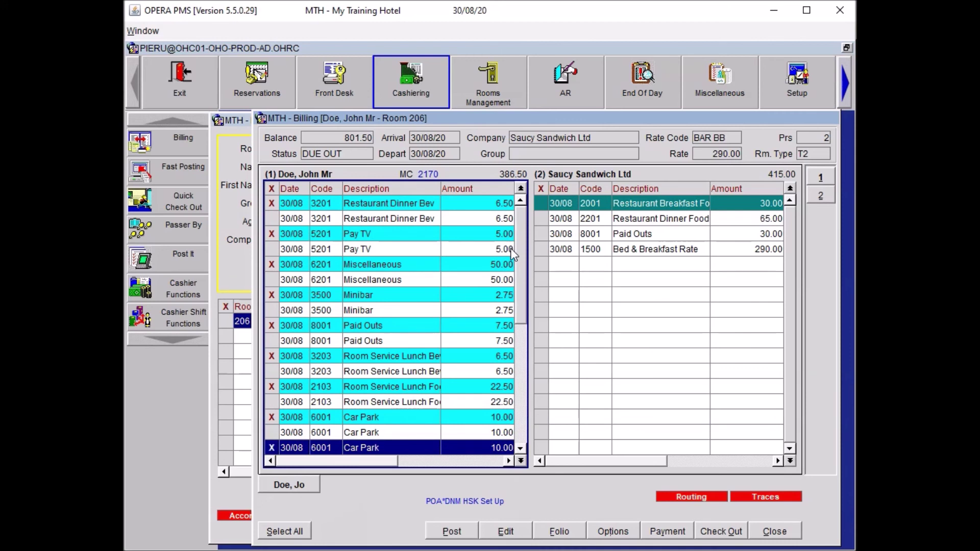
{"action": "key", "text": "Down"}
{"action": "key", "text": "Down"}
{"action": "key", "text": "space"}
Step: Mark one half of the Internet In Room, Spa and Restaurant Breakfast pairs, then review the marks
{"action": "key", "text": "Down"}
{"action": "key", "text": "Down"}
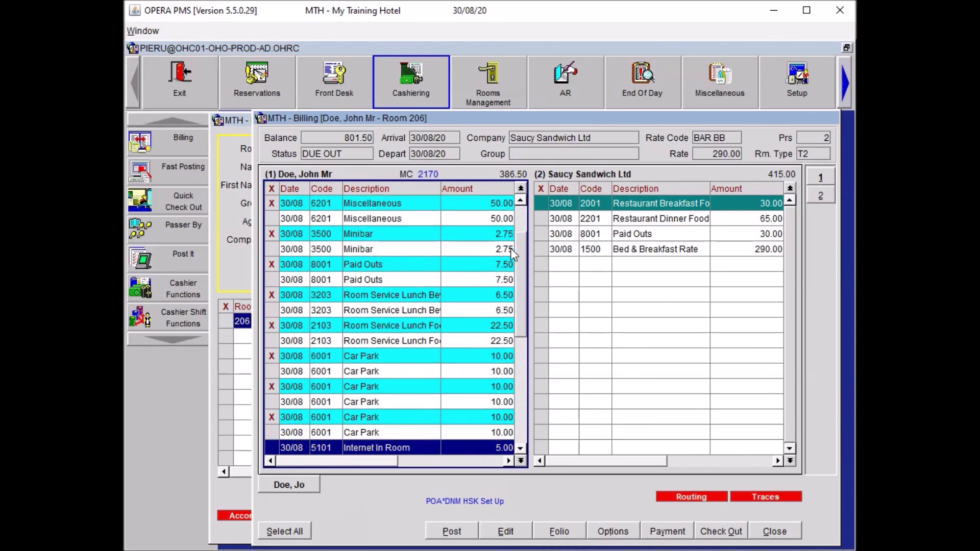
{"action": "key", "text": "space"}
{"action": "key", "text": "Down"}
{"action": "key", "text": "Down"}
{"action": "key", "text": "space"}
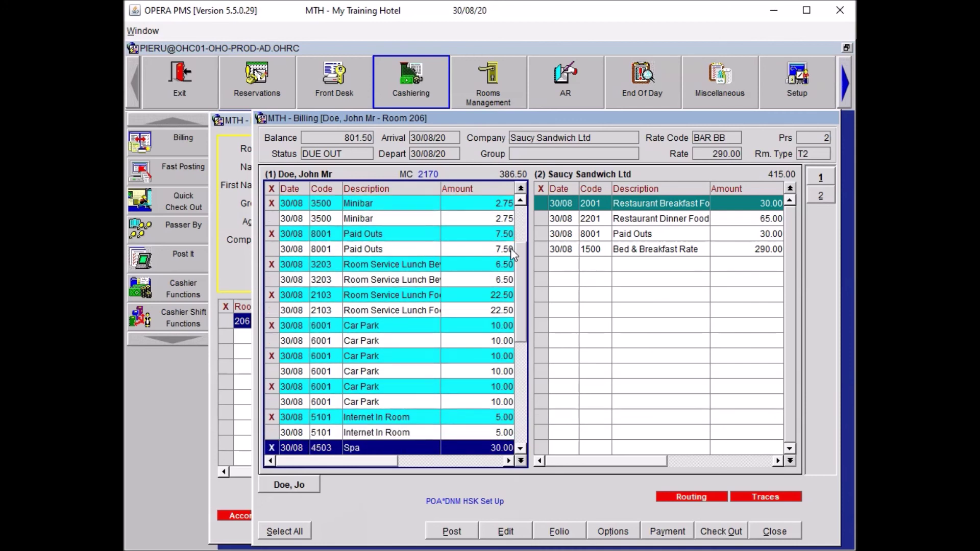
{"action": "key", "text": "Down"}
{"action": "key", "text": "Down"}
{"action": "key", "text": "Down"}
{"action": "key", "text": "space"}
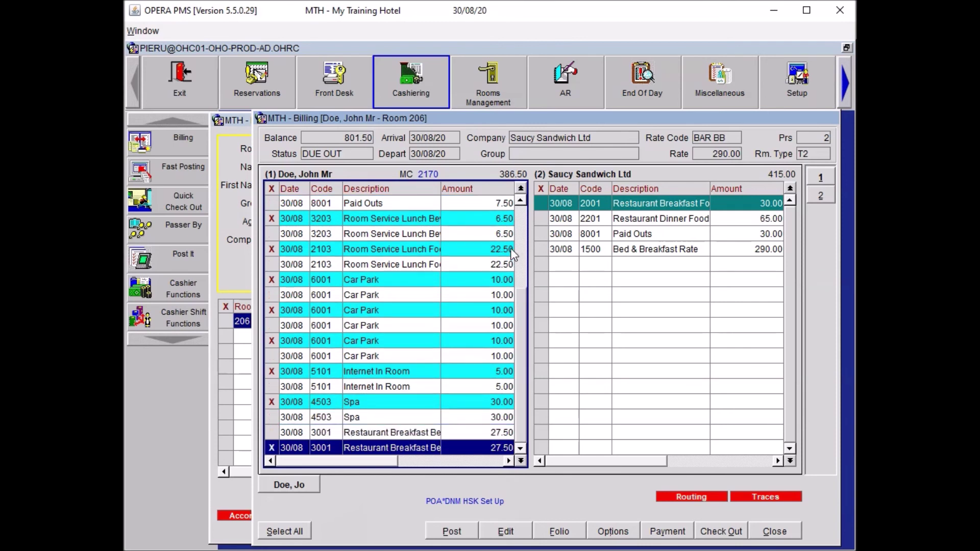
{"action": "key", "text": "Up"}
{"action": "key", "text": "space"}
{"action": "key", "text": "Down"}
{"action": "key", "text": "space"}
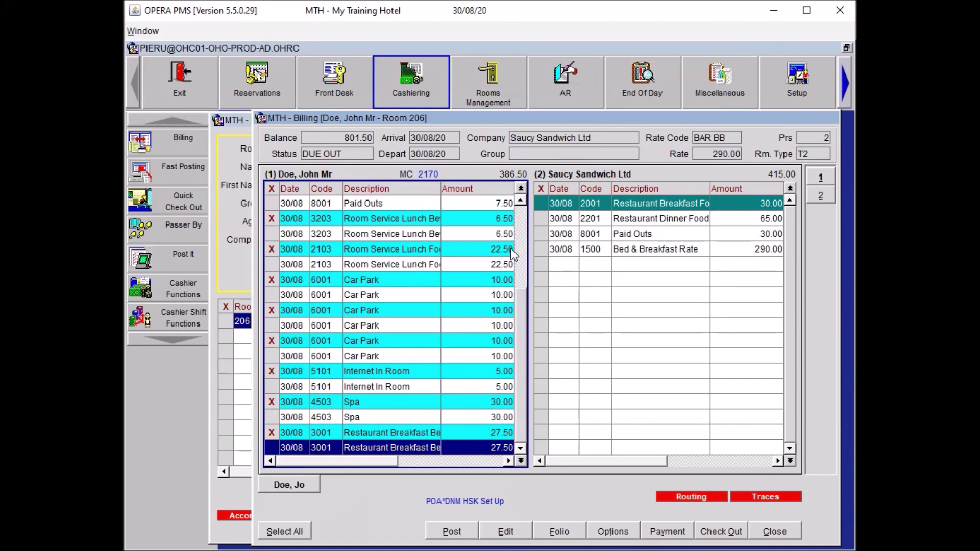
{"action": "key", "text": "Up"}
{"action": "key", "text": "Up"}
{"action": "key", "text": "Up"}
{"action": "key", "text": "Up"}
{"action": "key", "text": "Up"}
{"action": "key", "text": "Up"}
{"action": "key", "text": "Up"}
{"action": "key", "text": "Up"}
{"action": "key", "text": "Up"}
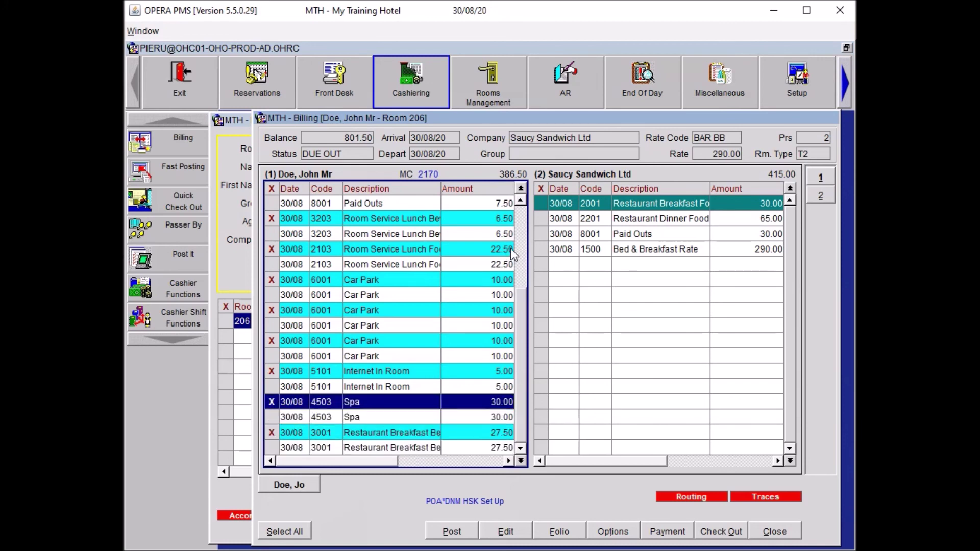
{"action": "key", "text": "Up"}
{"action": "key", "text": "Up"}
{"action": "key", "text": "Up"}
{"action": "key", "text": "Up"}
{"action": "key", "text": "Up"}
{"action": "key", "text": "Up"}
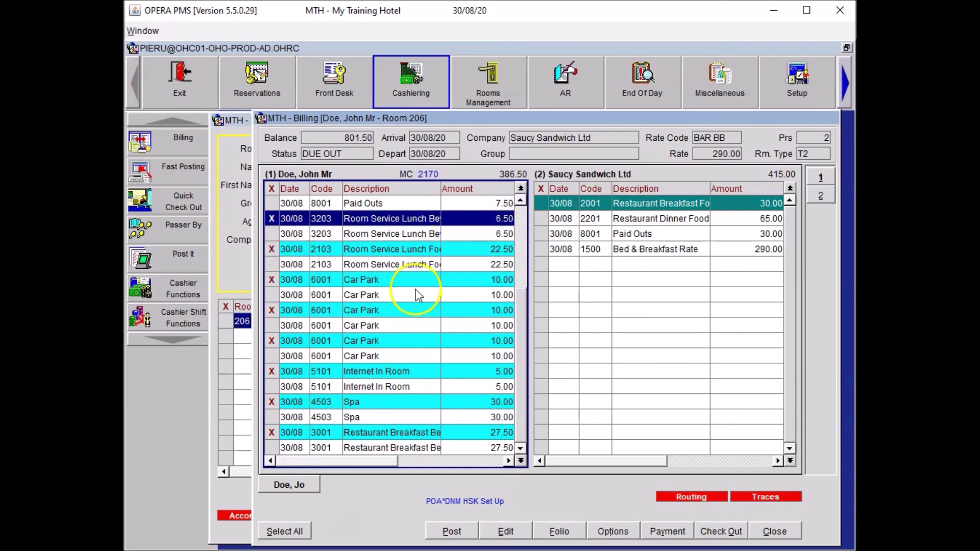
{"action": "scroll", "coordinate": [416, 299], "scroll_direction": "up", "scroll_amount": 5}
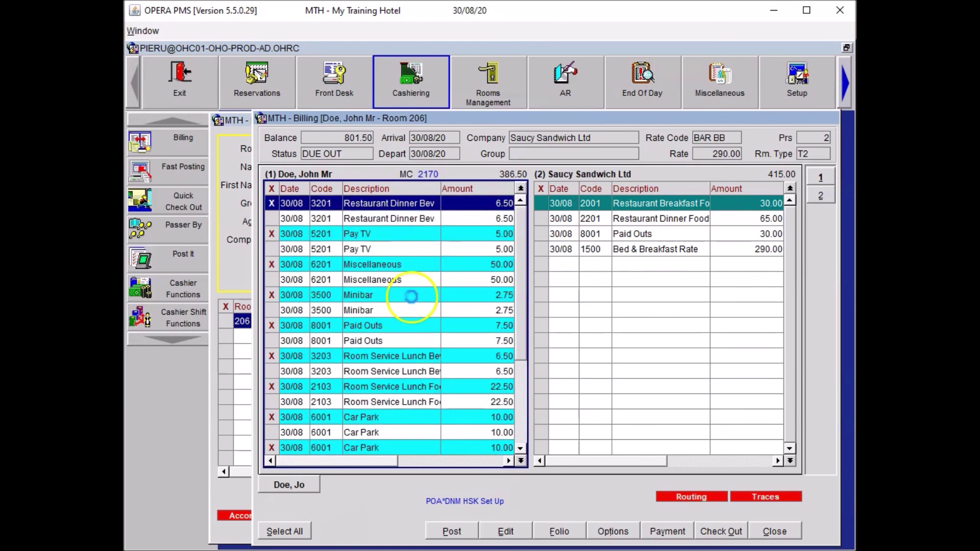
Step: Transfer the marked half-charges to window 3, leaving windows 1 and 3 at 193.25 each
{"action": "right_click", "coordinate": [384, 236]}
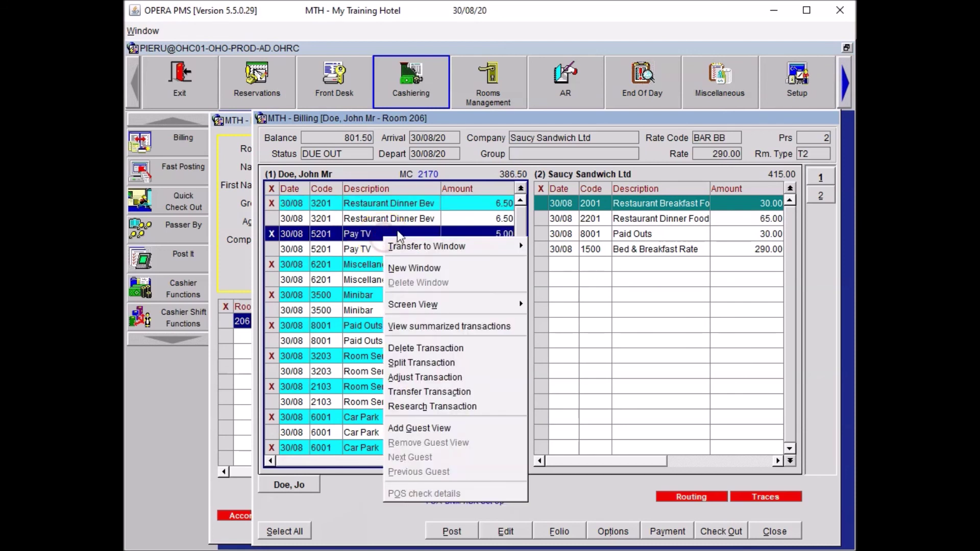
{"action": "mouse_move", "coordinate": [449, 246]}
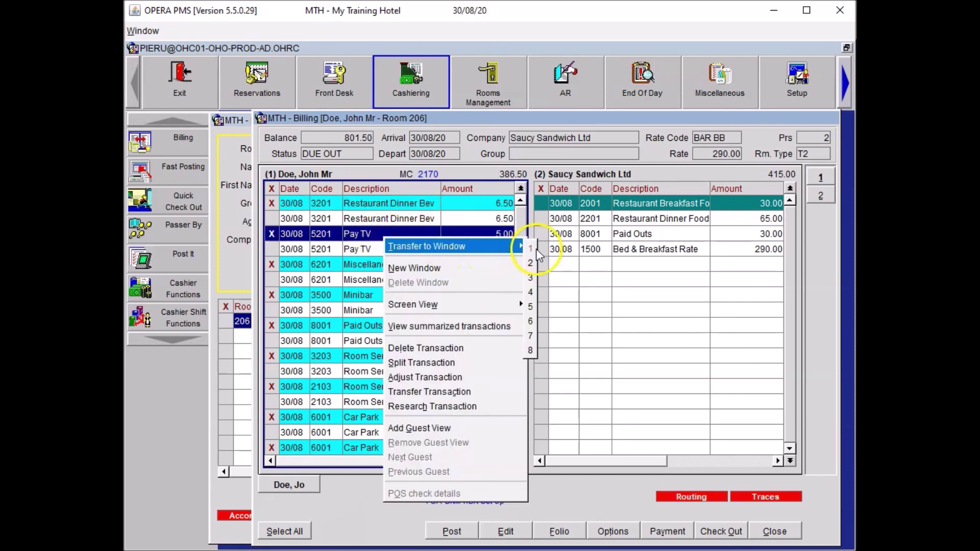
{"action": "left_click", "coordinate": [531, 278]}
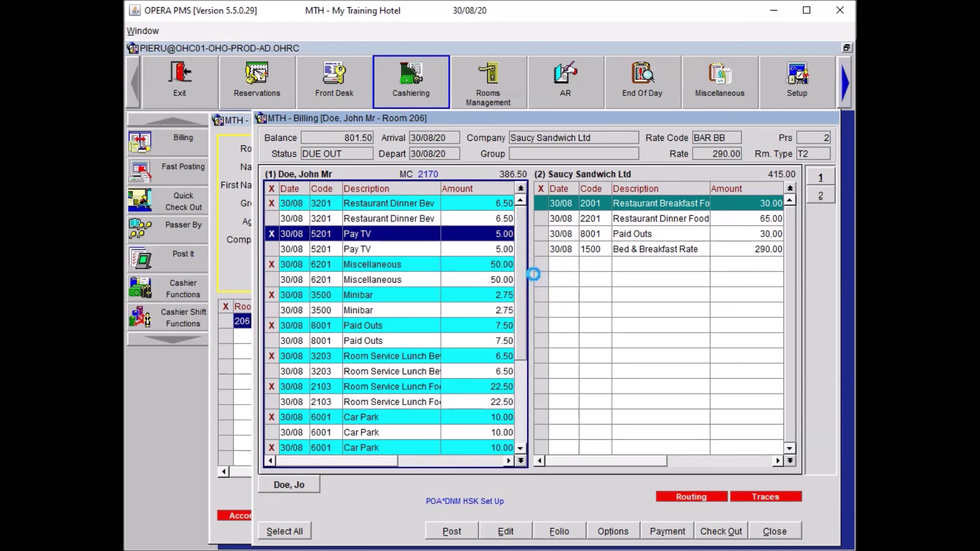
{"action": "left_click", "coordinate": [501, 200]}
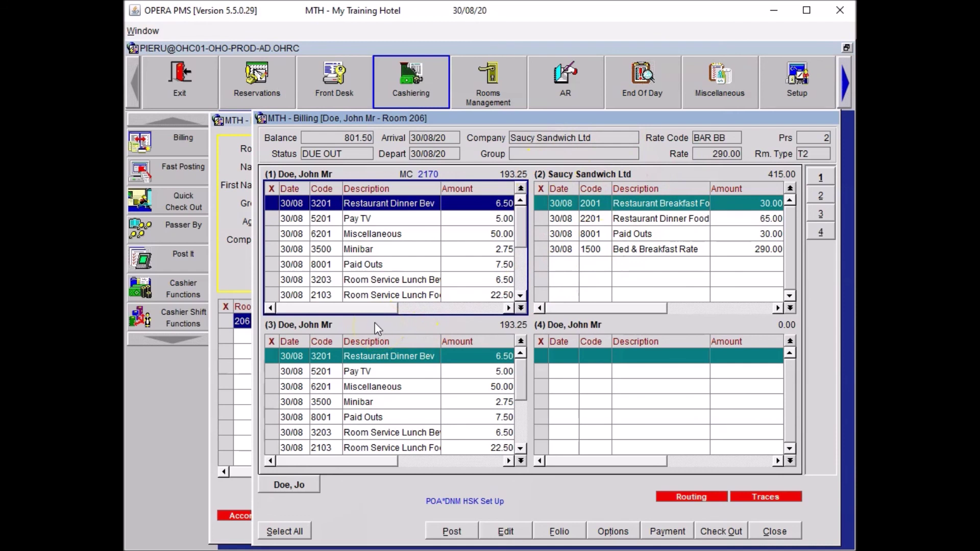
Step: Close the room 206 Billing screen, then the In House Guest Search window
{"action": "left_click", "coordinate": [626, 530]}
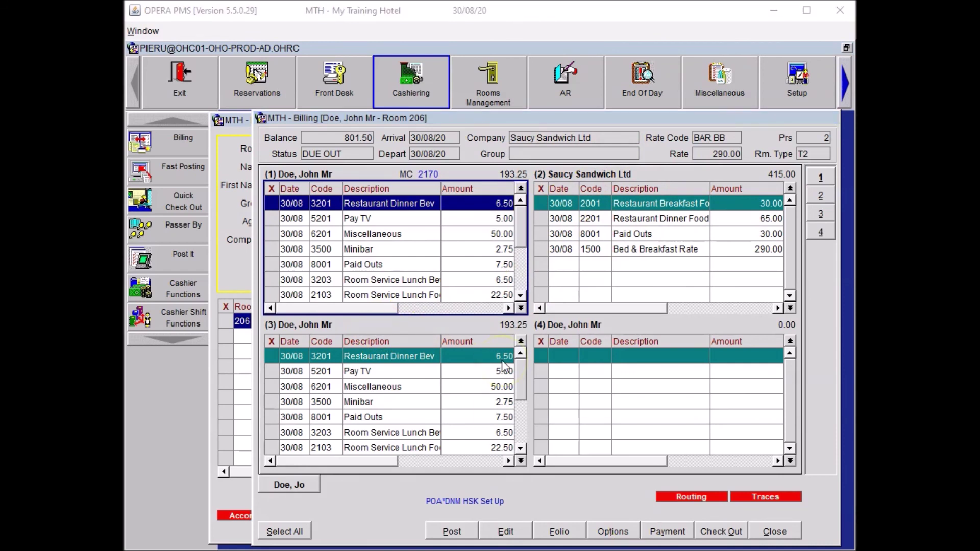
{"action": "left_click", "coordinate": [772, 530]}
{"action": "left_click", "coordinate": [785, 468]}
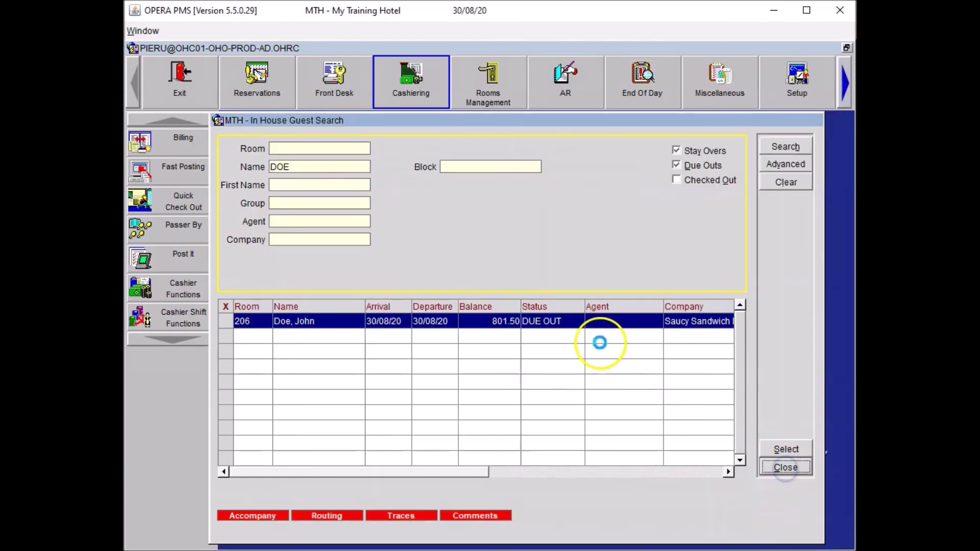